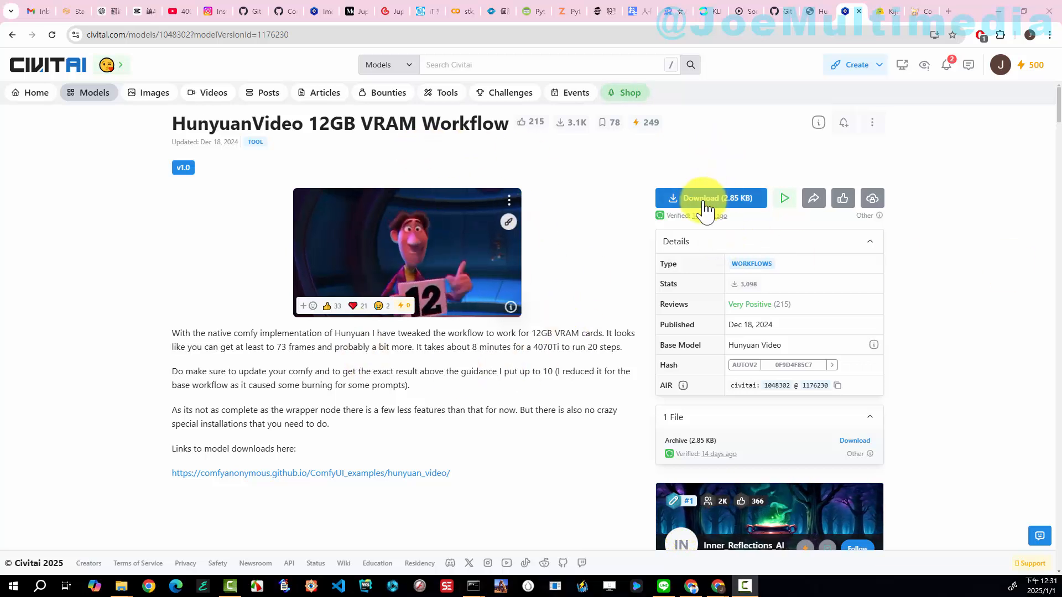
# Step: Download the HunyuanVideo 12GB VRAM Workflow archive and paste it into ComfyUI's output\sample folder
pyautogui.click(706, 208)
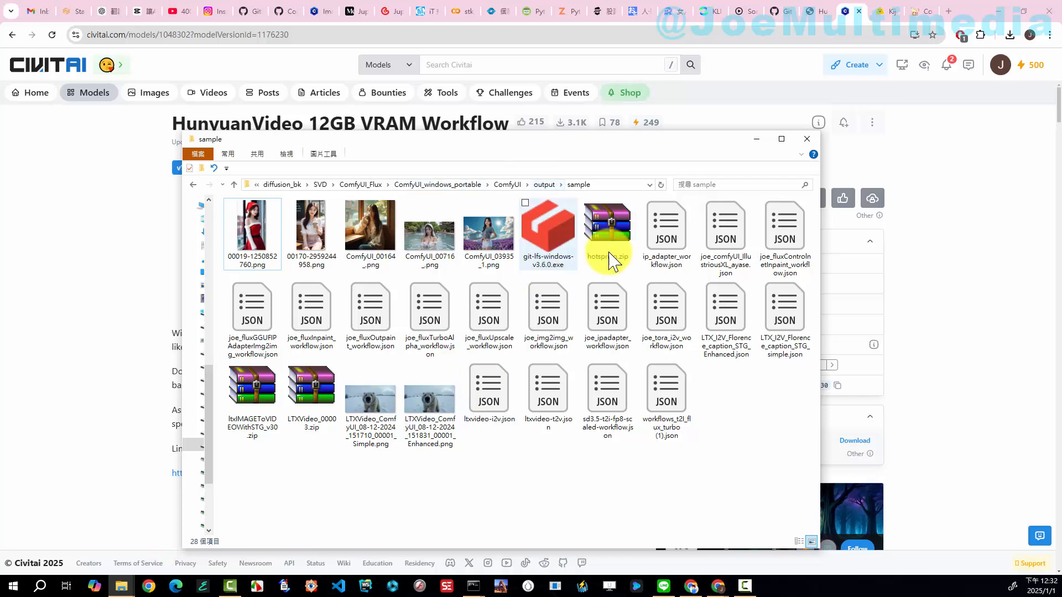
pyautogui.rightClick(570, 473)
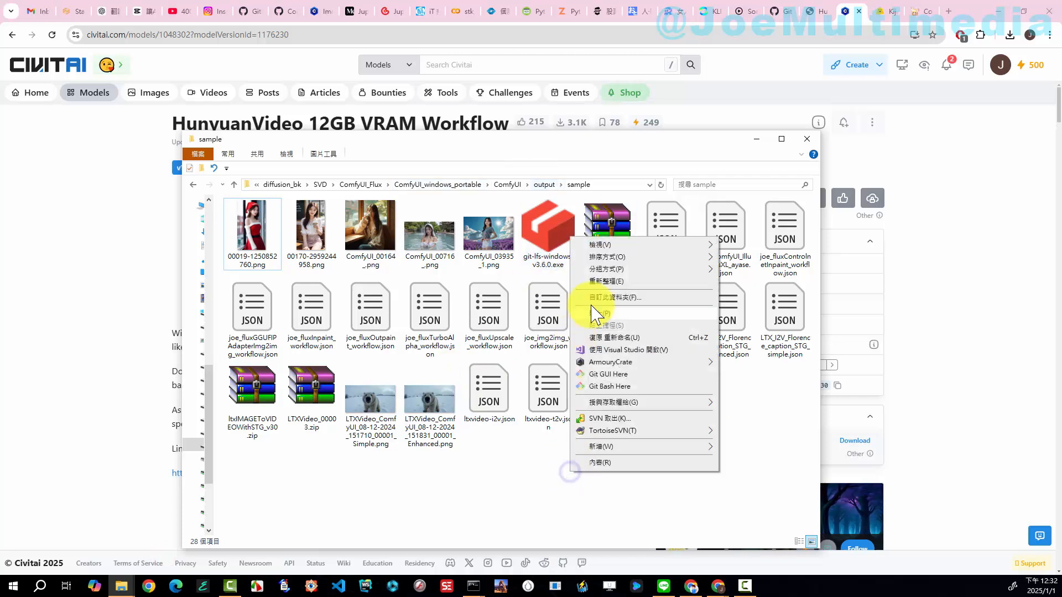
pyautogui.click(595, 314)
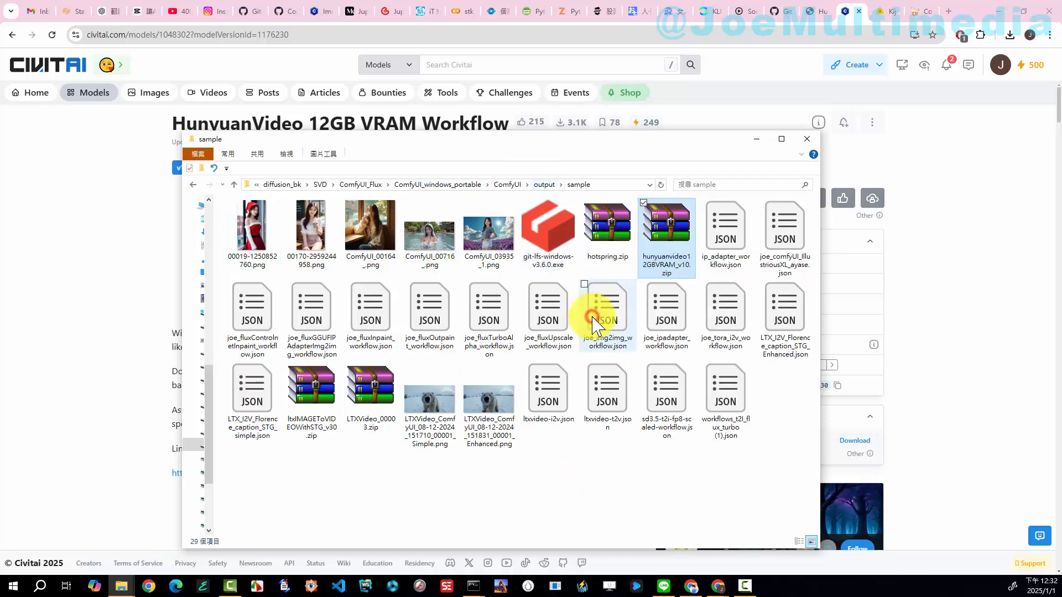
# Step: Extract hunyuanvideo12GBVRAM_v10.zip with 7-Zip into a folder of the same name and open that folder
pyautogui.rightClick(659, 225)
pyautogui.moveTo(764, 296)
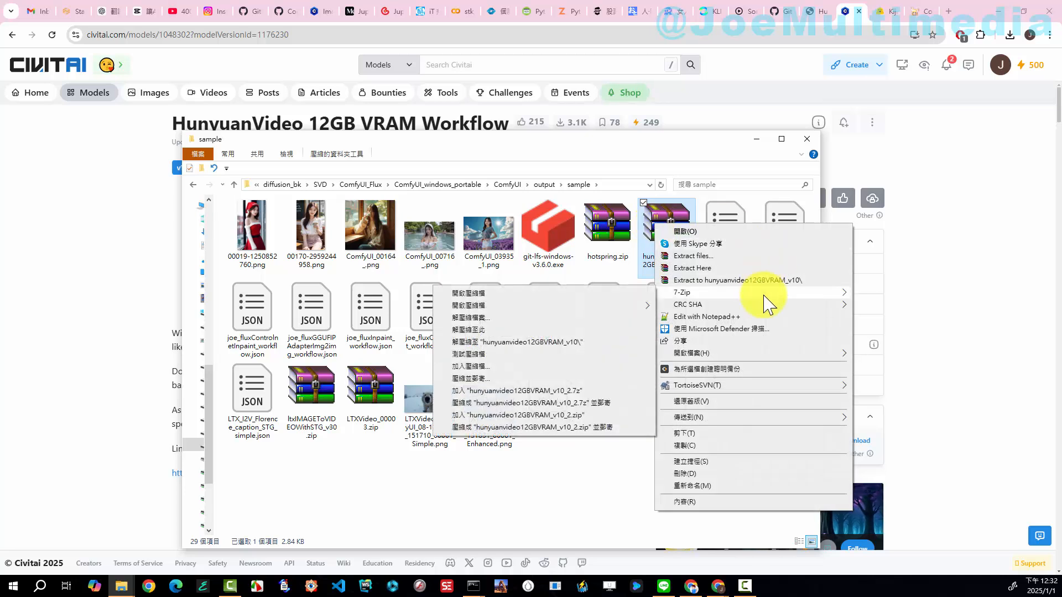
pyautogui.click(574, 342)
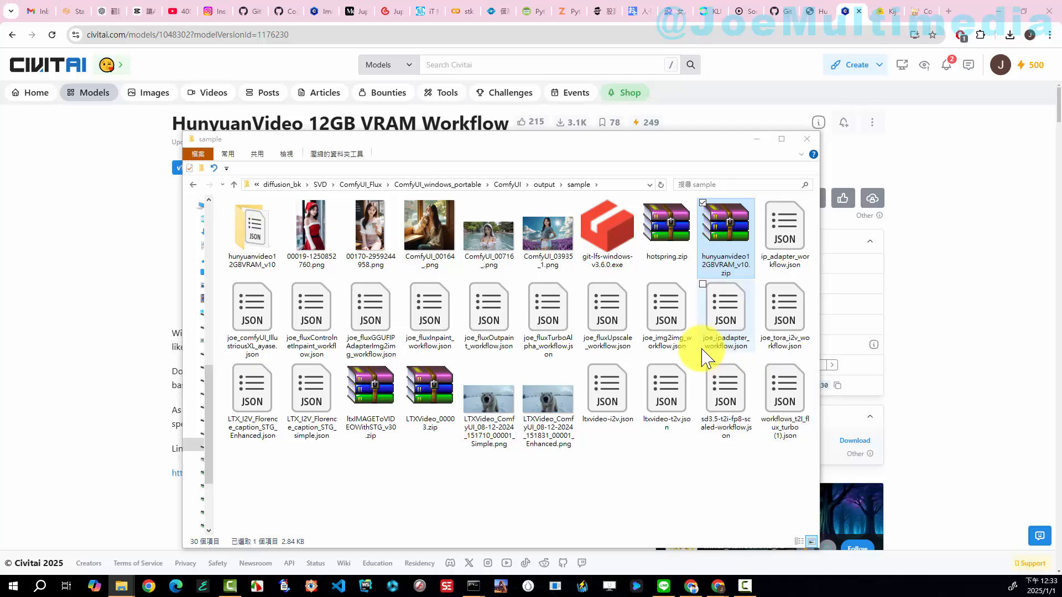
pyautogui.doubleClick(269, 247)
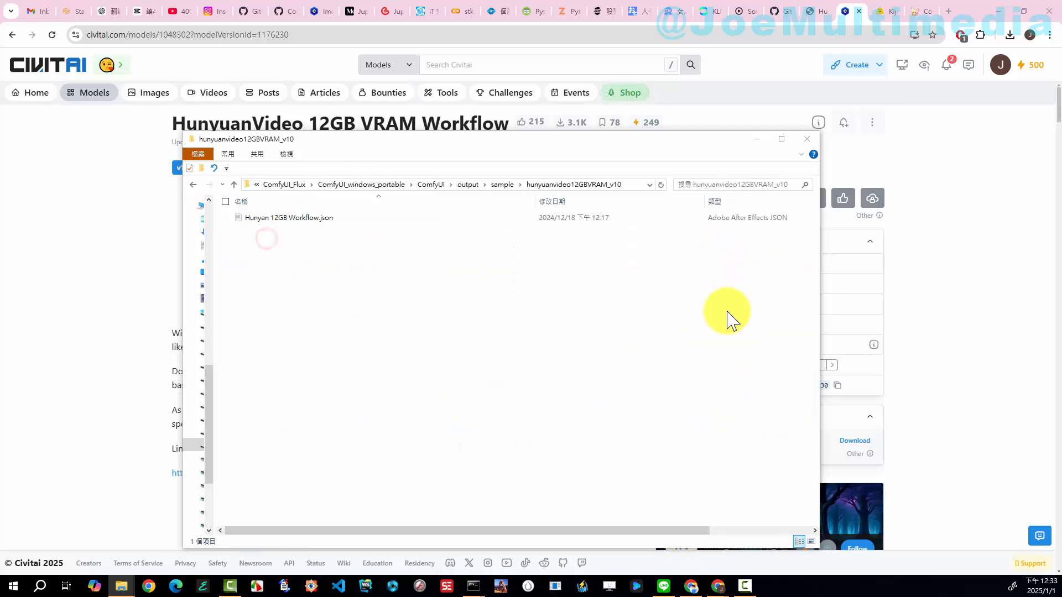
# Step: Load Hunyan 12GB Workflow.json from the extracted folder into the ComfyUI canvas and dismiss the missing node notice
pyautogui.click(915, 14)
pyautogui.moveTo(132, 579)
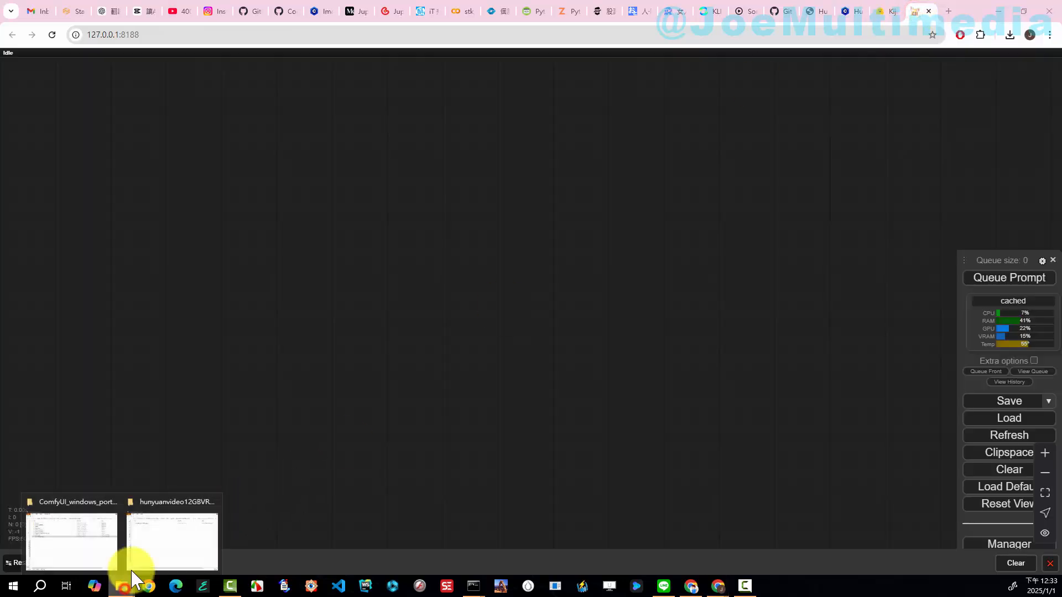
pyautogui.click(185, 540)
pyautogui.moveTo(289, 217); pyautogui.dragTo(51, 256)
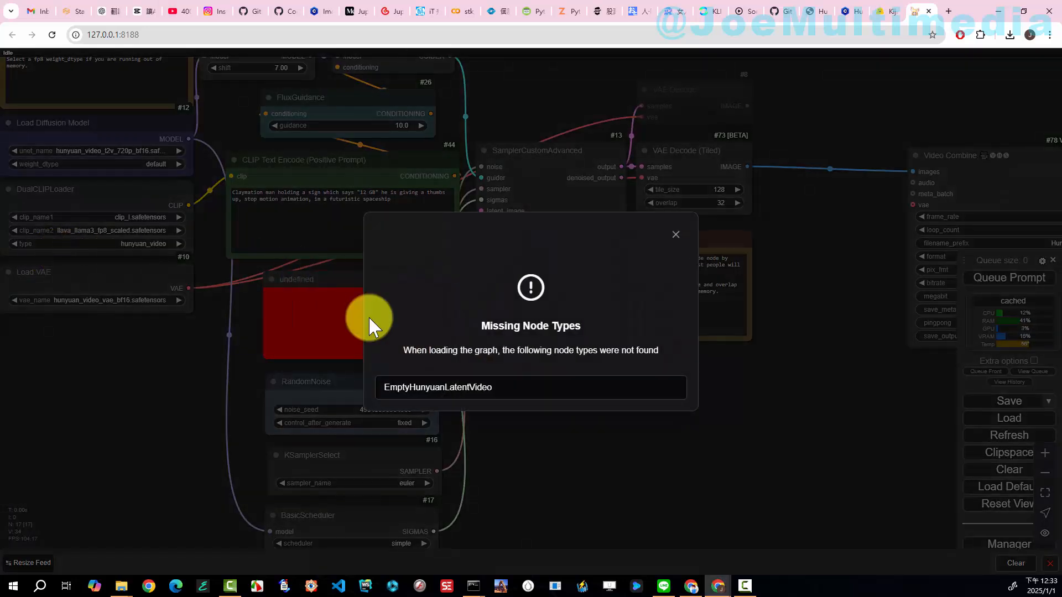
pyautogui.click(675, 239)
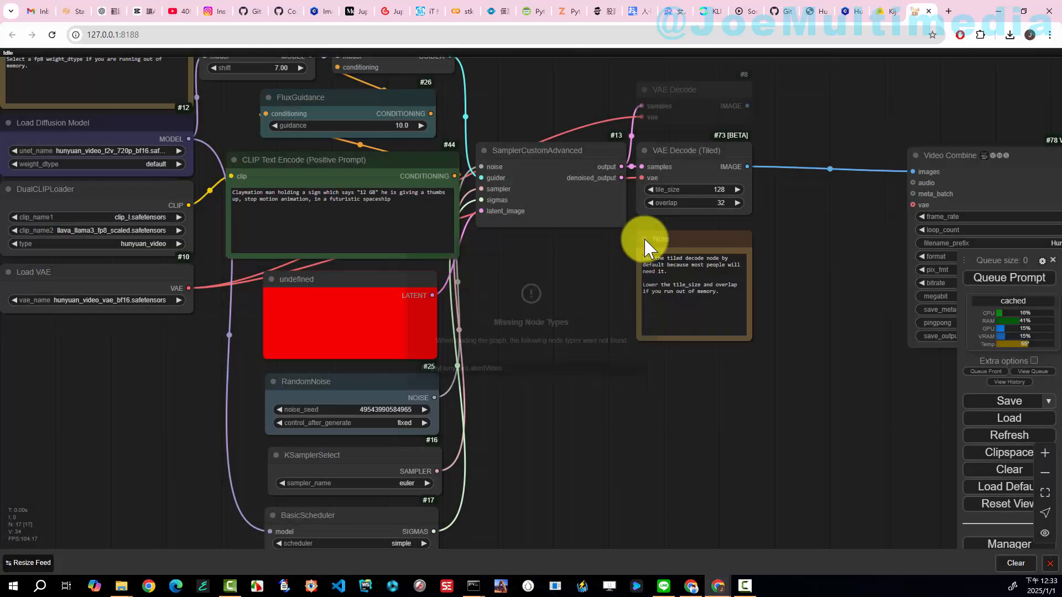
# Step: Look over the loaded workflow and check ComfyUI Manager for missing custom nodes
pyautogui.scroll(-5, 526, 419)
pyautogui.scroll(1, 456, 382)
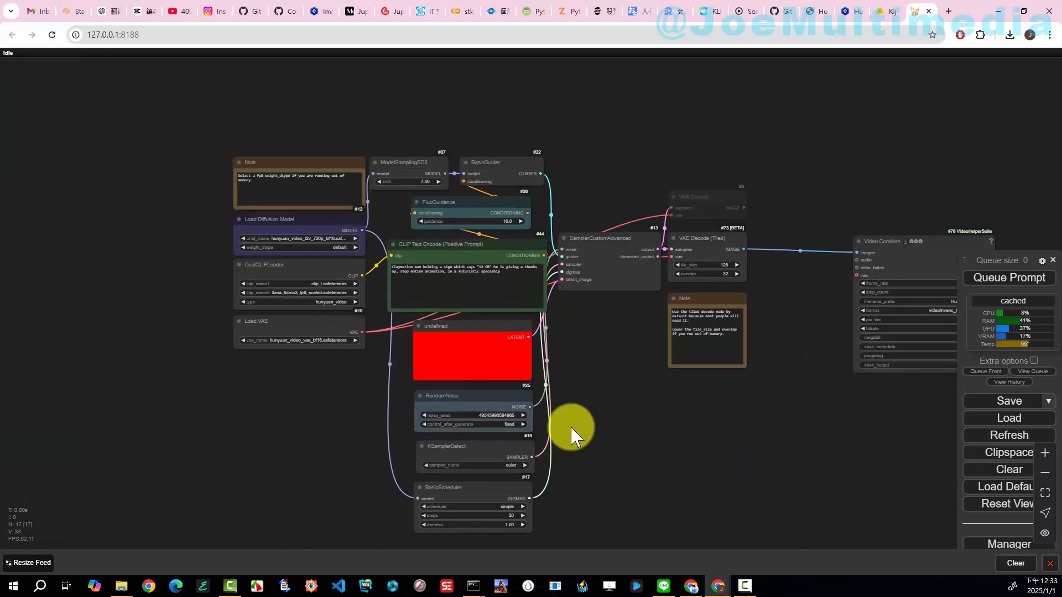
pyautogui.scroll(3, 412, 372)
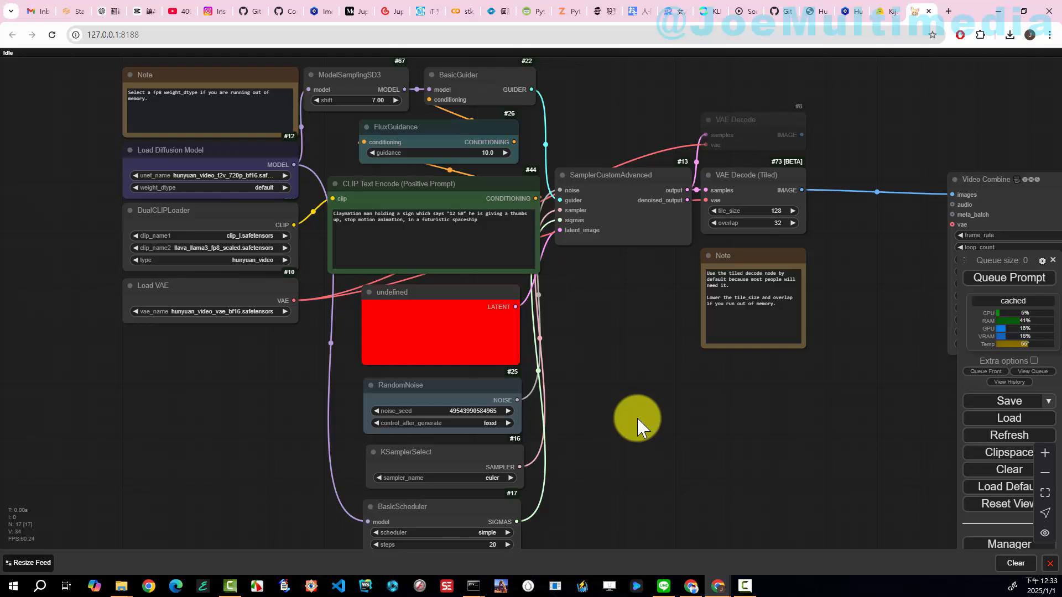
pyautogui.moveTo(680, 426); pyautogui.dragTo(588, 355)
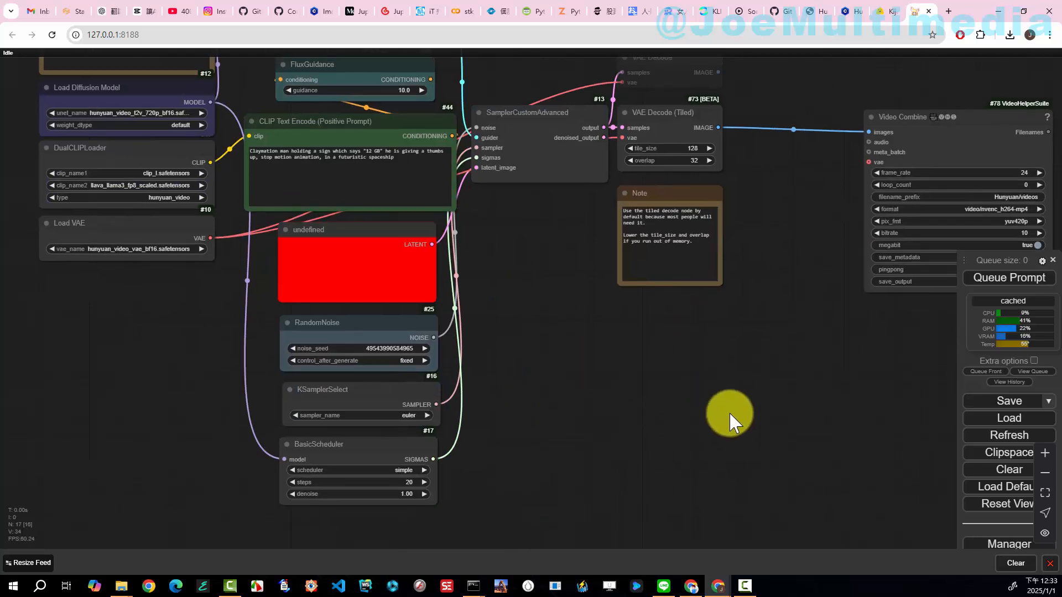
pyautogui.click(982, 547)
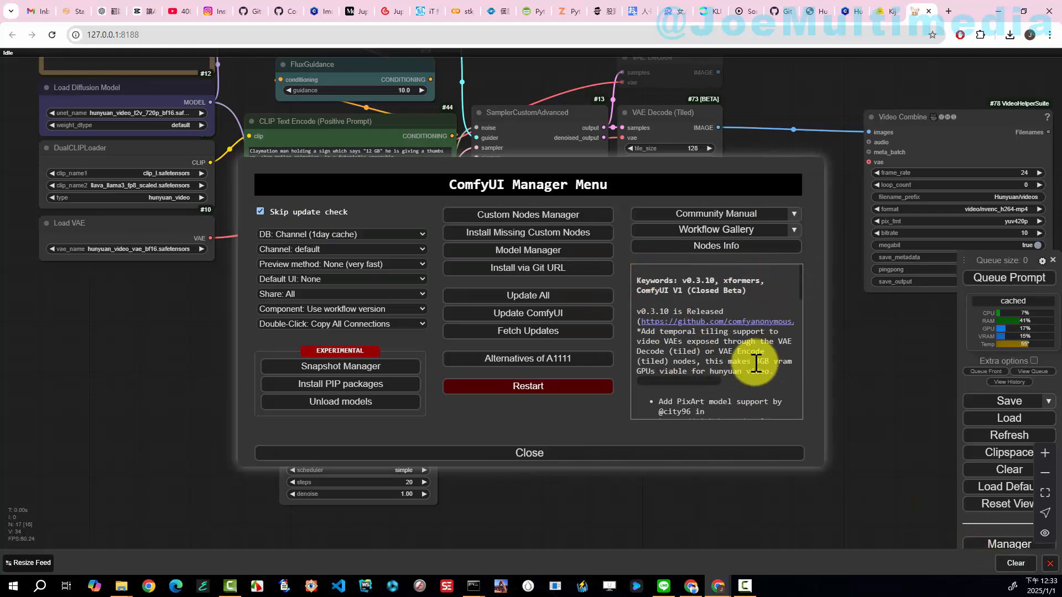
pyautogui.scroll(-3, 755, 362)
pyautogui.scroll(3, 738, 357)
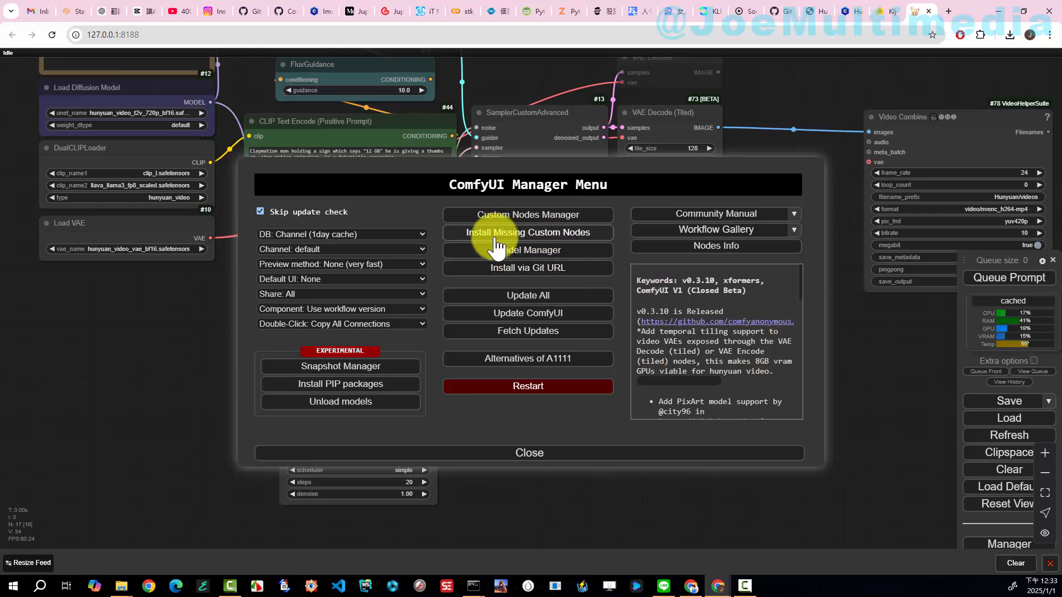
pyautogui.click(550, 241)
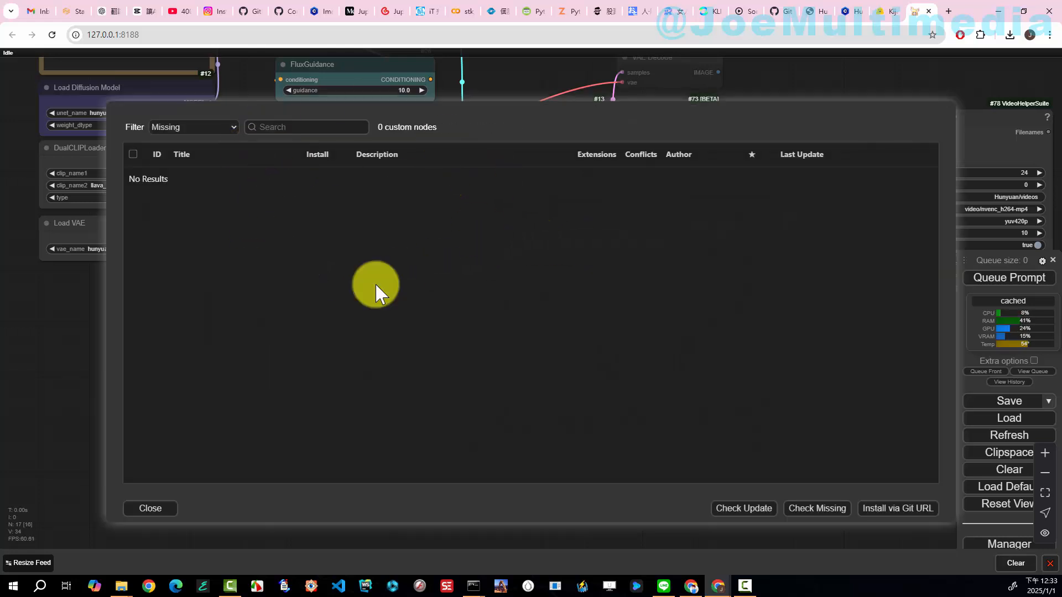
pyautogui.click(151, 509)
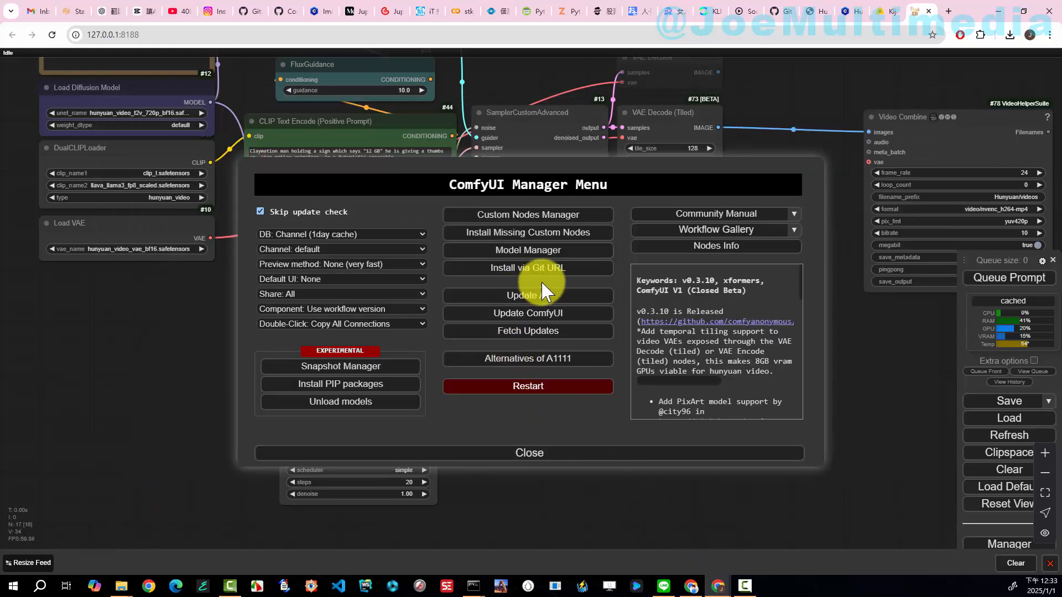
# Step: Update ComfyUI through the manager, reboot the server and close the manager
pyautogui.click(560, 314)
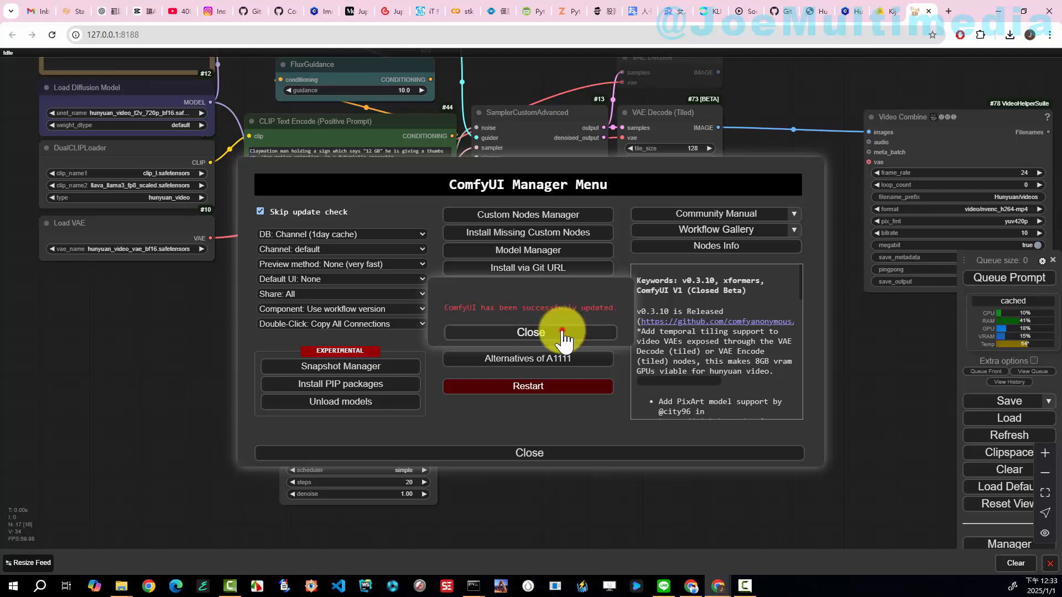
pyautogui.click(554, 332)
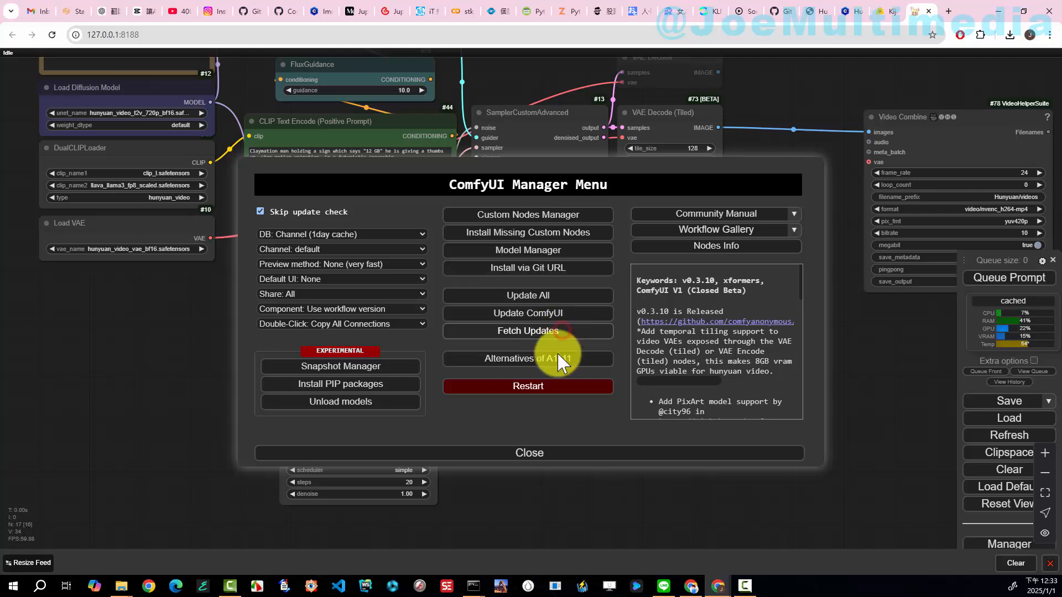
pyautogui.click(535, 393)
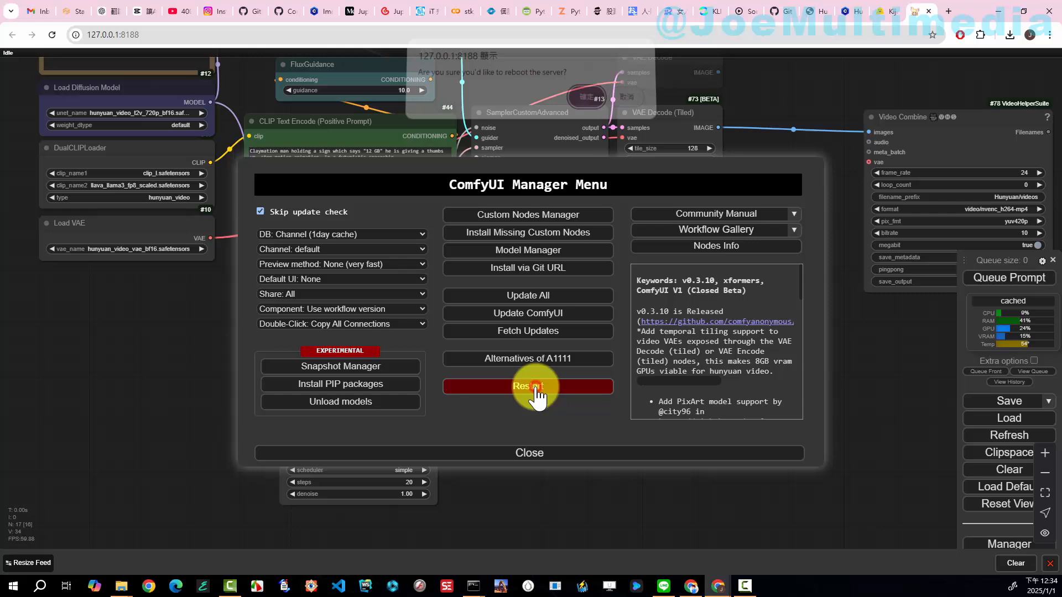
pyautogui.click(583, 104)
pyautogui.click(553, 454)
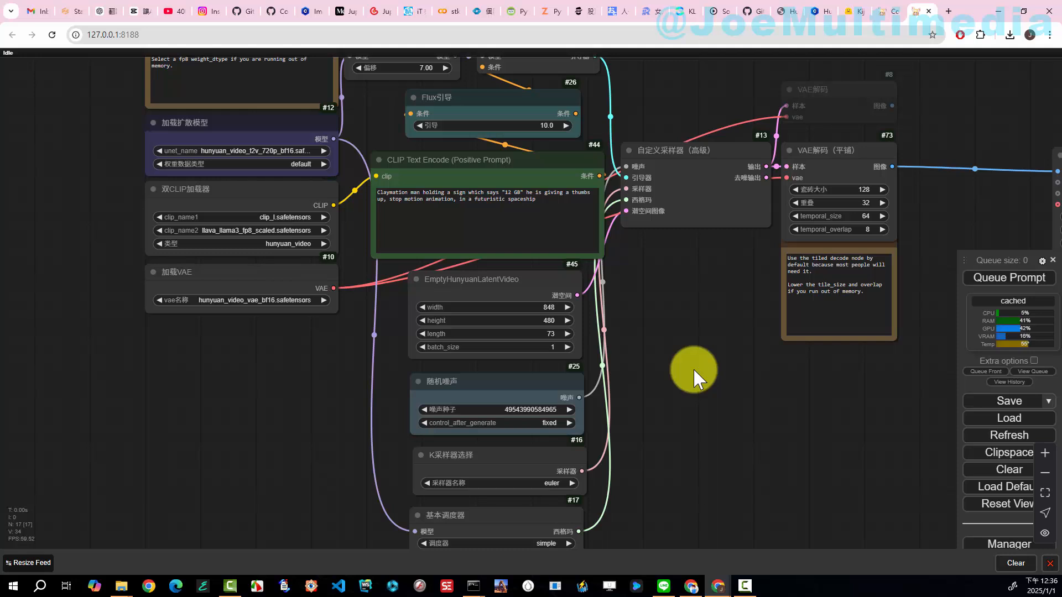
# Step: Search the manager's custom nodes list for "hunyu"
pyautogui.moveTo(695, 379); pyautogui.dragTo(769, 357)
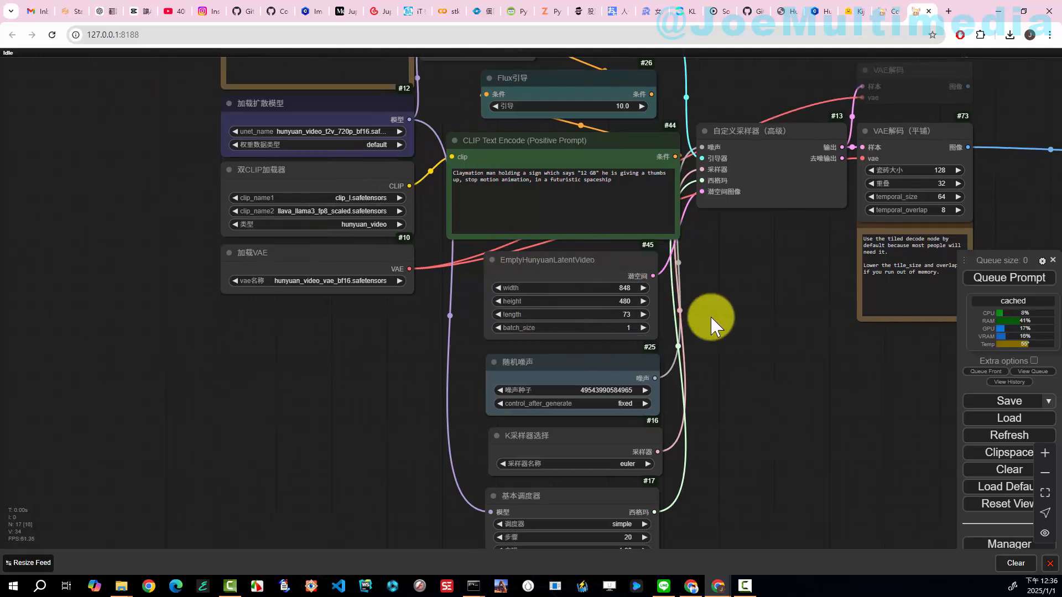
pyautogui.scroll(-3, 712, 324)
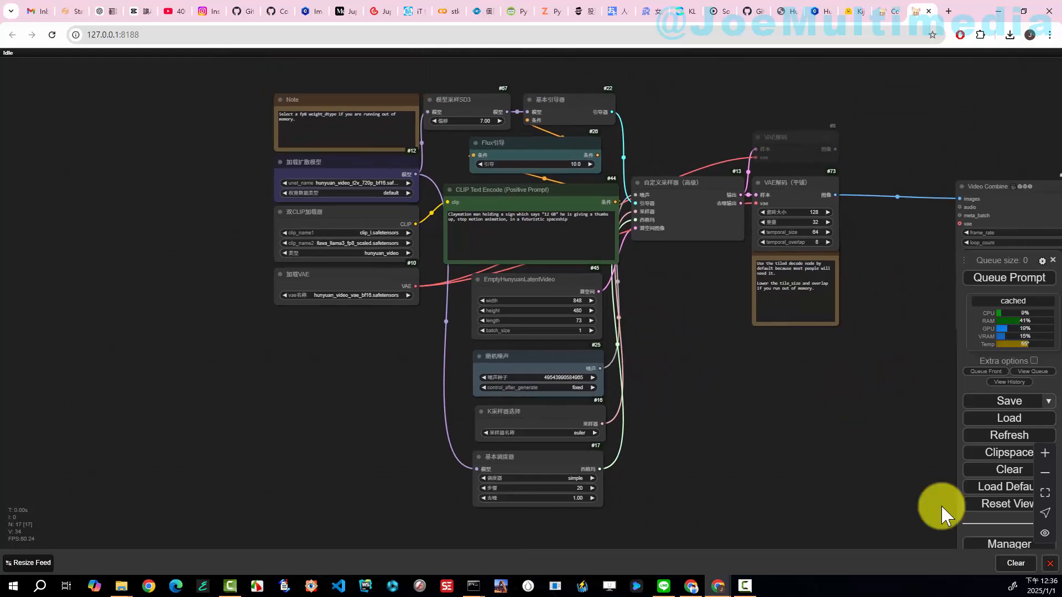
pyautogui.click(986, 544)
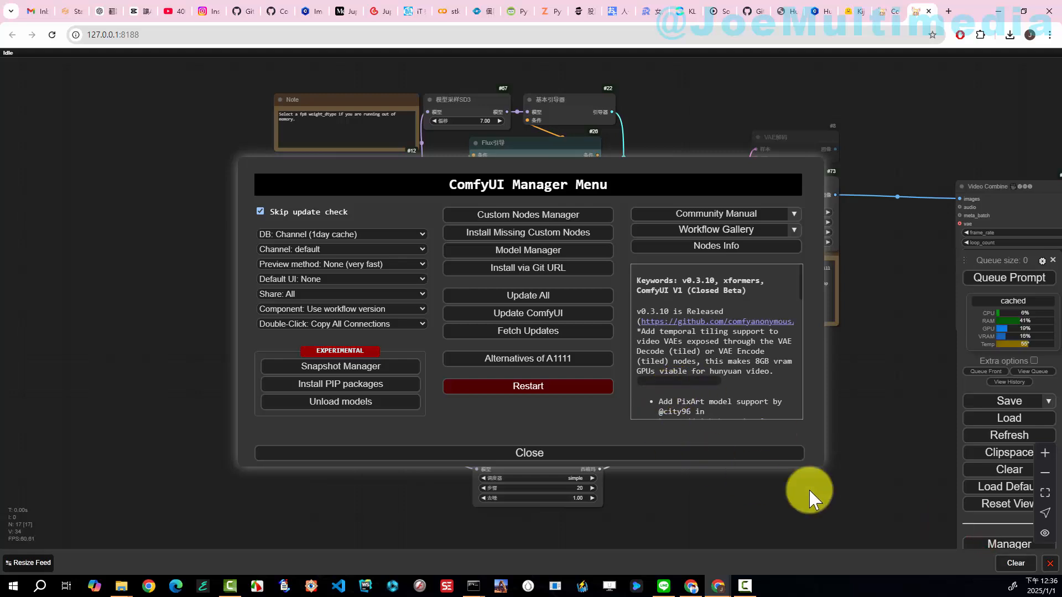
pyautogui.click(515, 216)
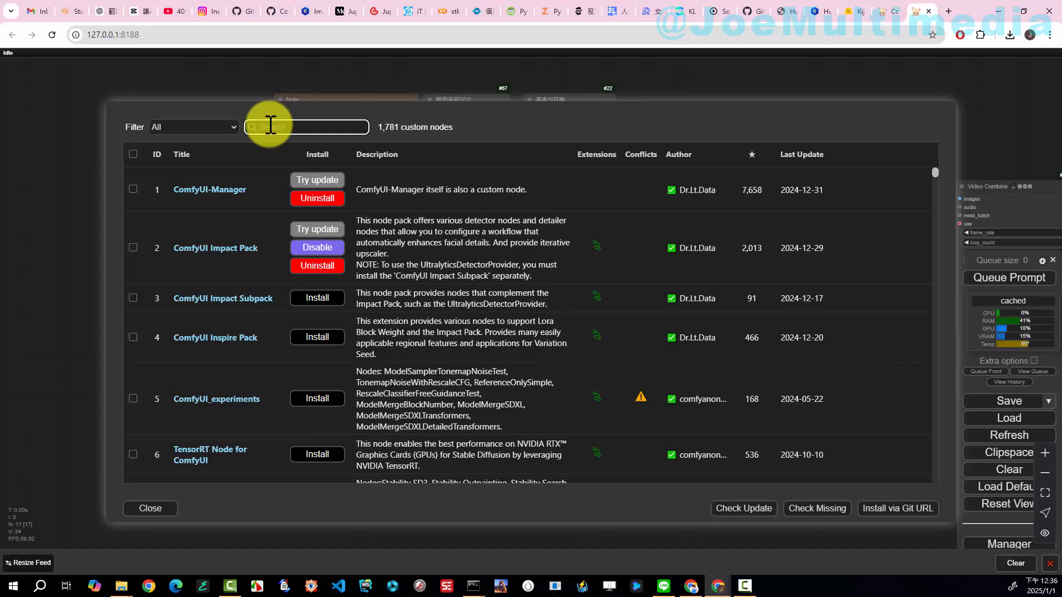
pyautogui.write('ㄘ')
pyautogui.press('BackSpace')
pyautogui.write('huan')
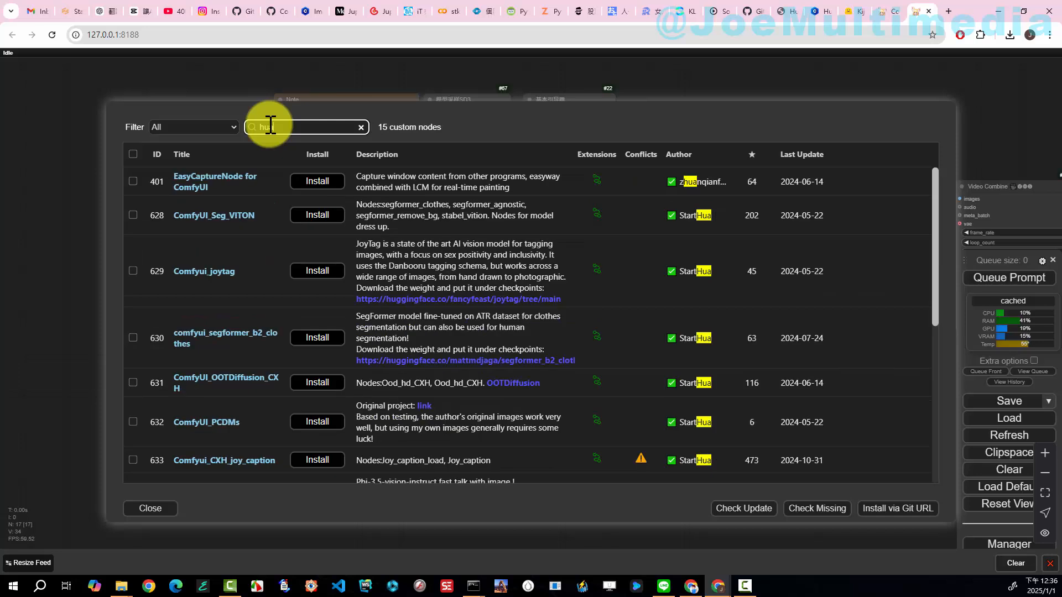
pyautogui.press('BackSpace')
pyautogui.press('BackSpace')
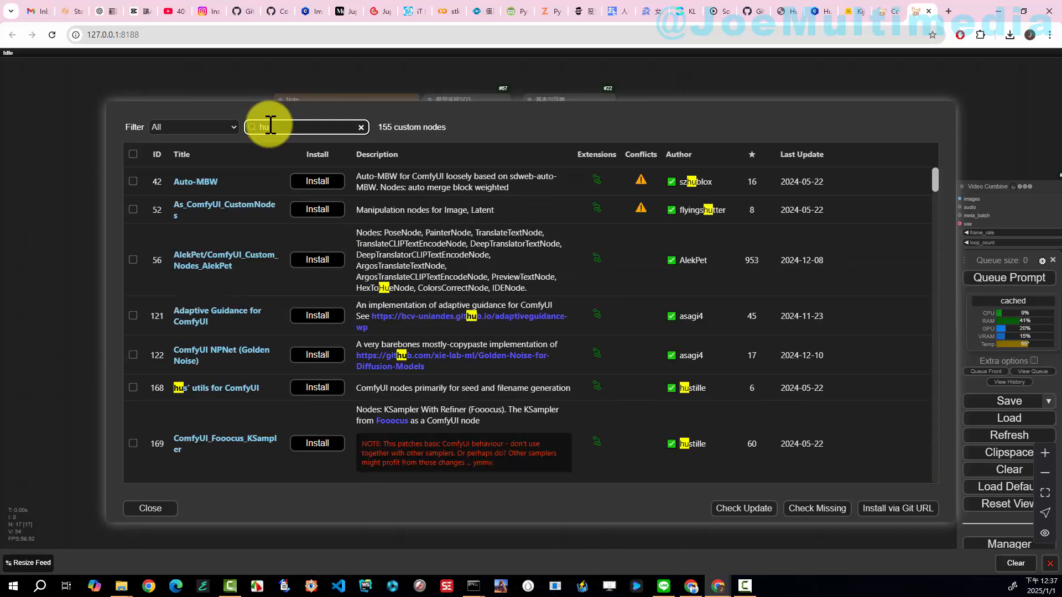
pyautogui.write('nyu')
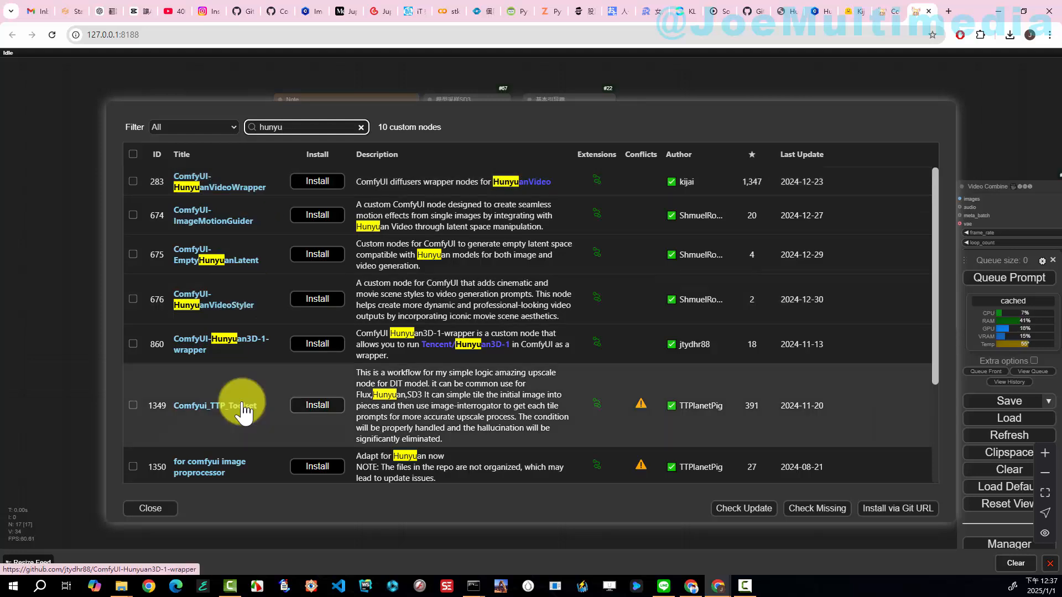
# Step: Look through the Hunyuan custom node results and close the manager without installing anything
pyautogui.scroll(-2, 258, 403)
pyautogui.scroll(-1, 258, 404)
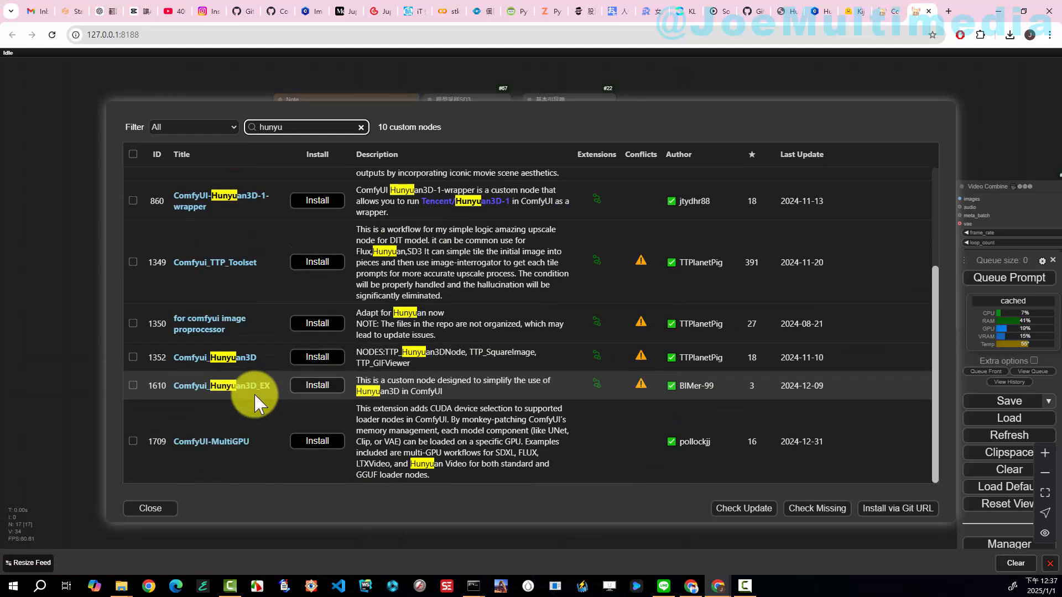
pyautogui.scroll(3, 254, 404)
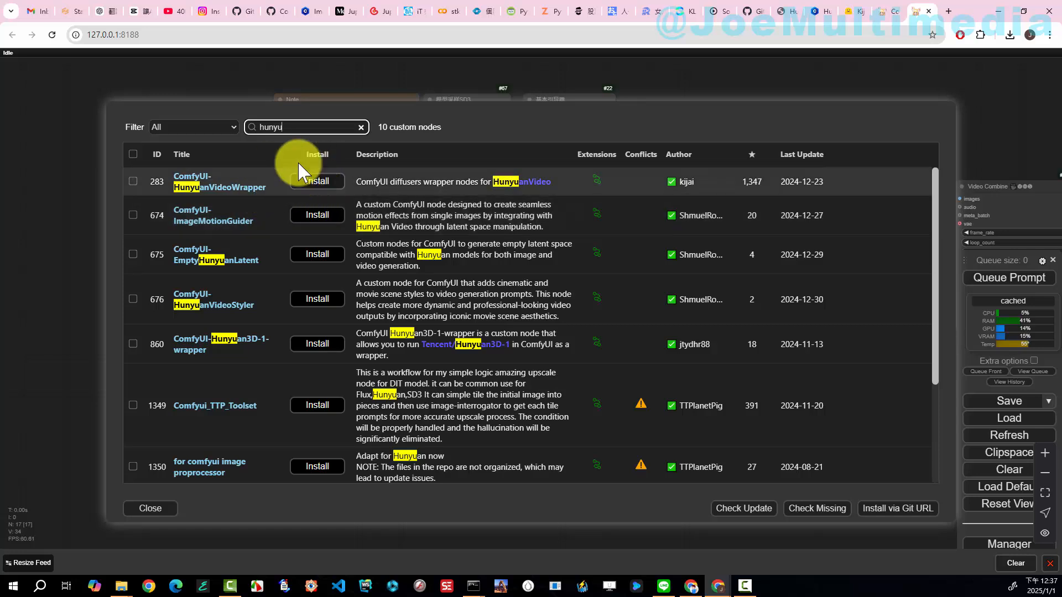
pyautogui.click(158, 509)
pyautogui.click(504, 454)
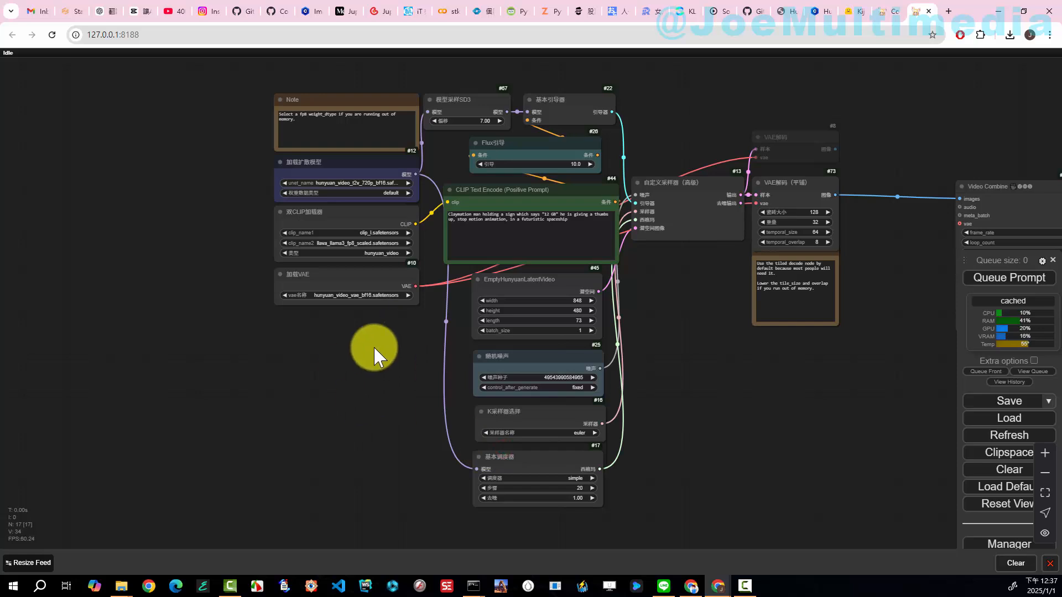
pyautogui.scroll(5, 373, 354)
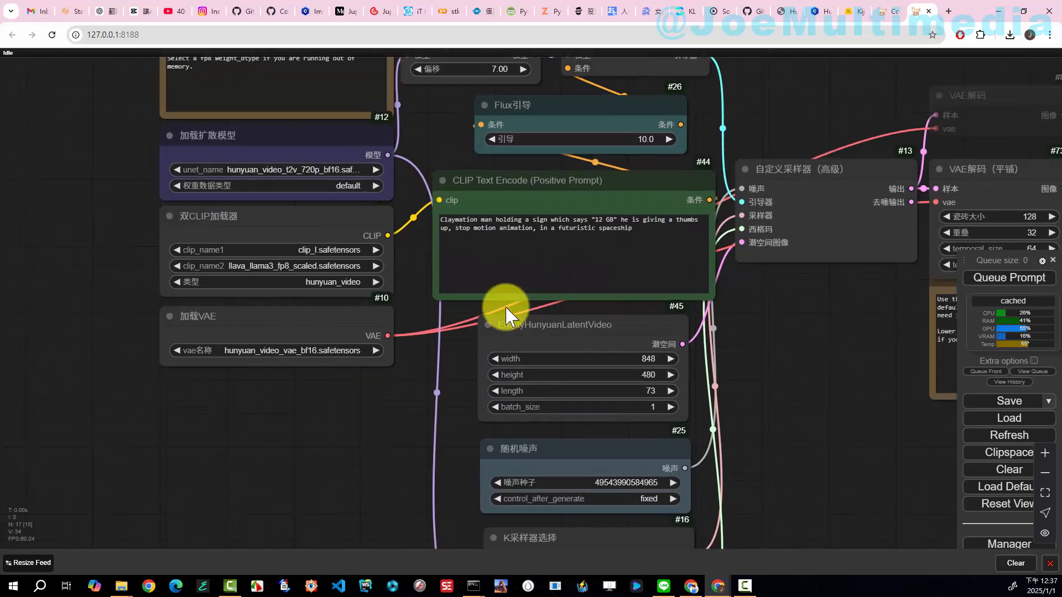
pyautogui.click(826, 15)
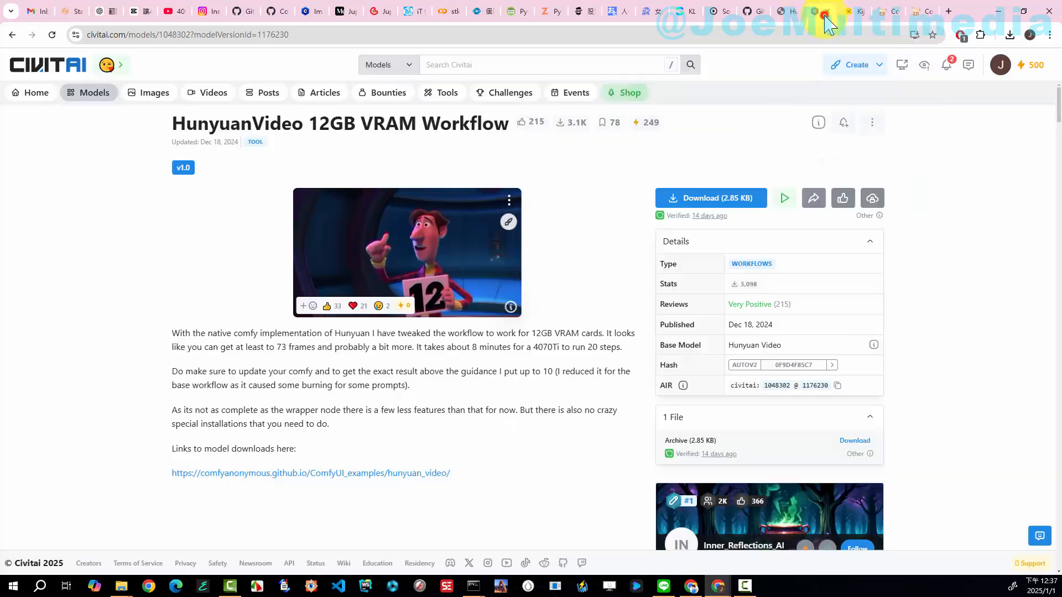
pyautogui.click(917, 15)
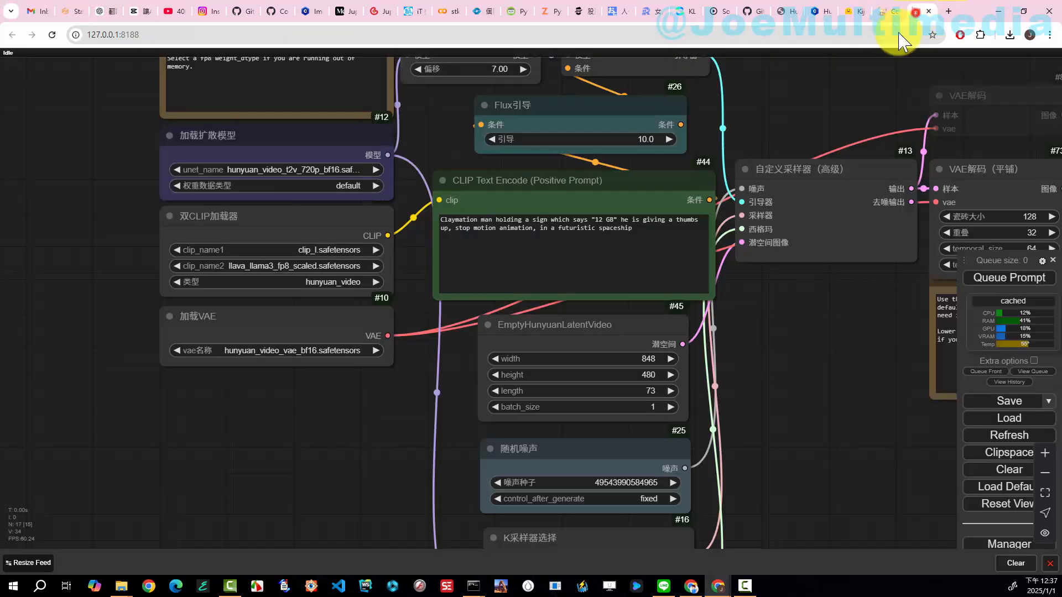
pyautogui.scroll(-3, 711, 374)
pyautogui.moveTo(770, 384); pyautogui.dragTo(648, 326)
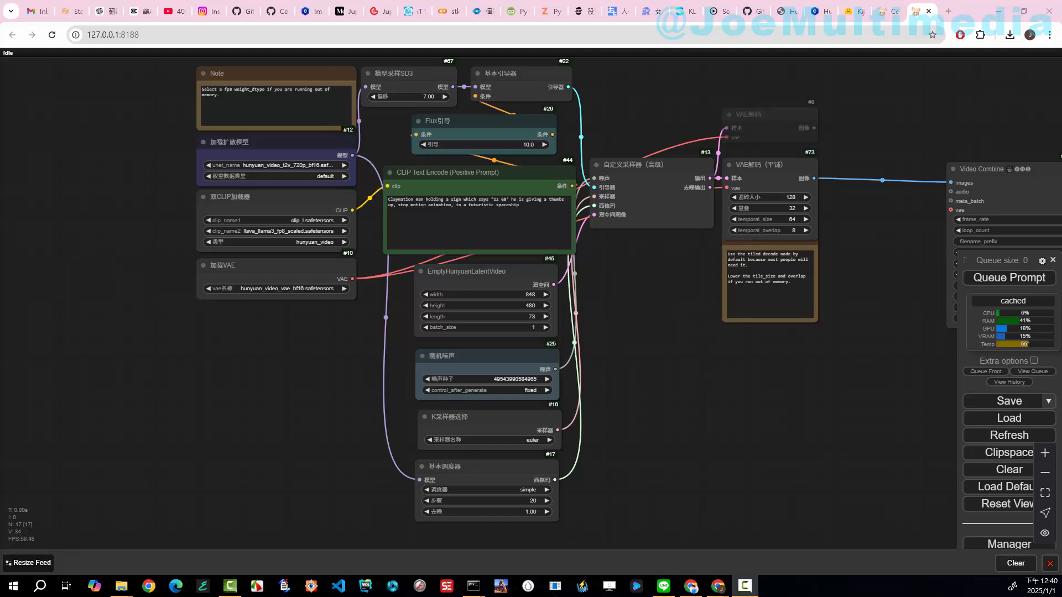
# Step: Check the Hugging Face model page and the older ComfyUI session, then close the outdated duplicate ComfyUI page with the undefined node
pyautogui.click(889, 12)
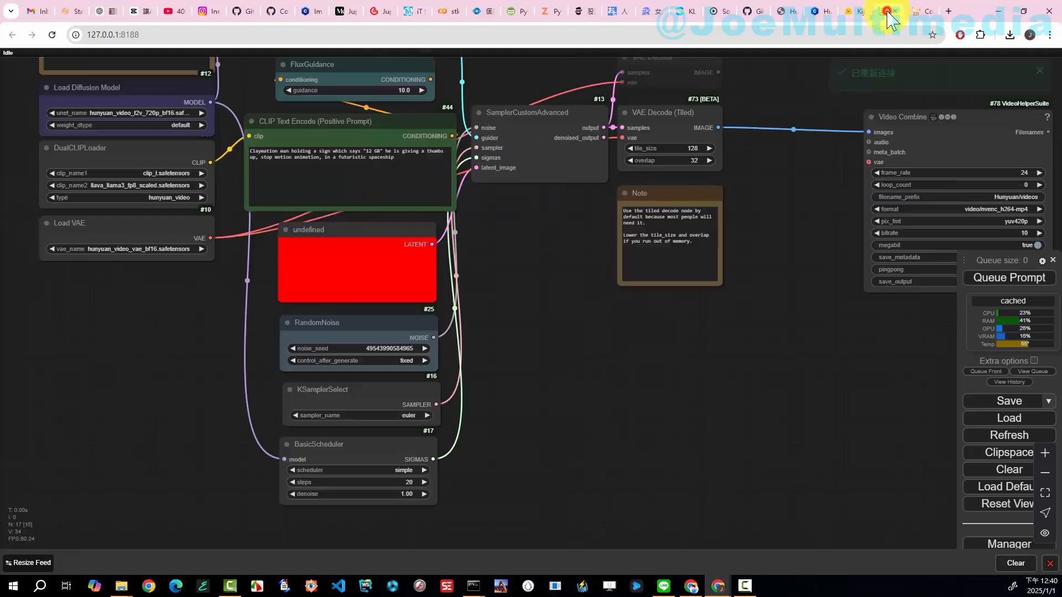
pyautogui.click(849, 13)
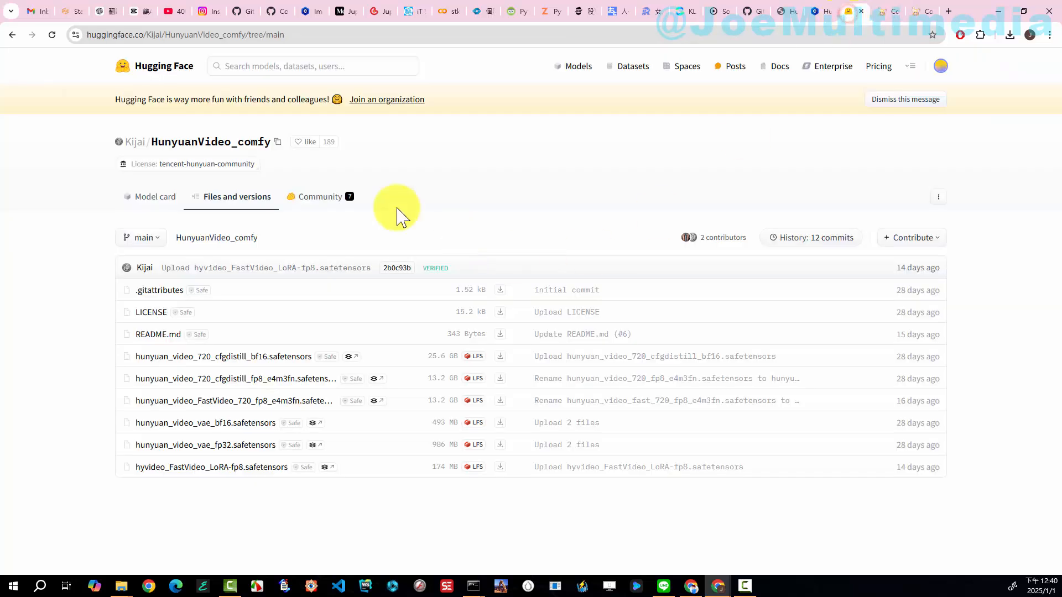
pyautogui.click(885, 13)
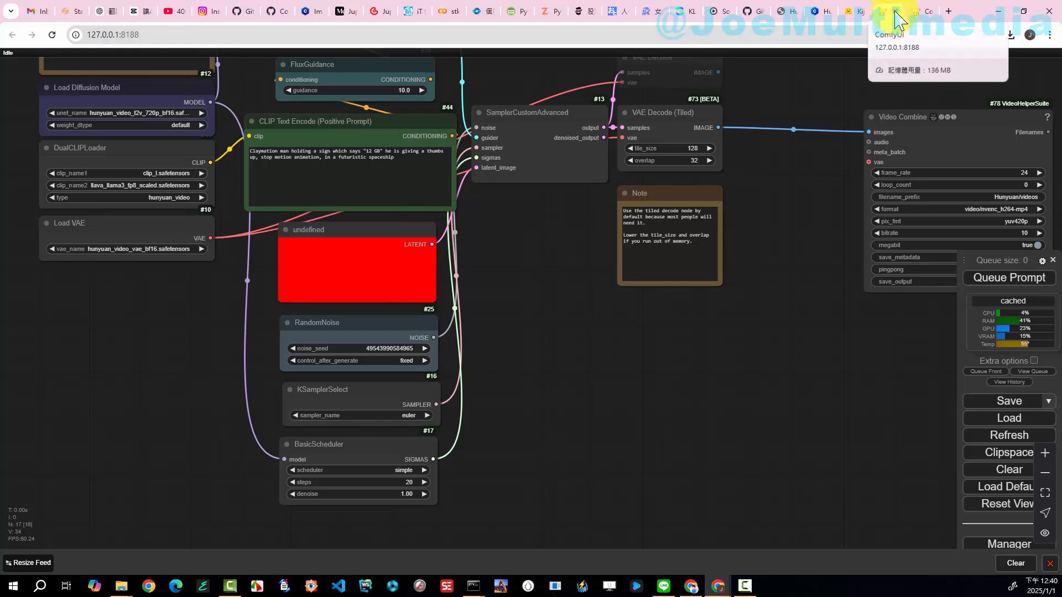
pyautogui.click(895, 12)
# Step: Download hunyuan_video_vae_bf16.safetensors and hyvideo_FastVideo_LoRA-fp8.safetensors from the Kijai/HunyuanVideo_comfy repository on Hugging Face
pyautogui.click(856, 12)
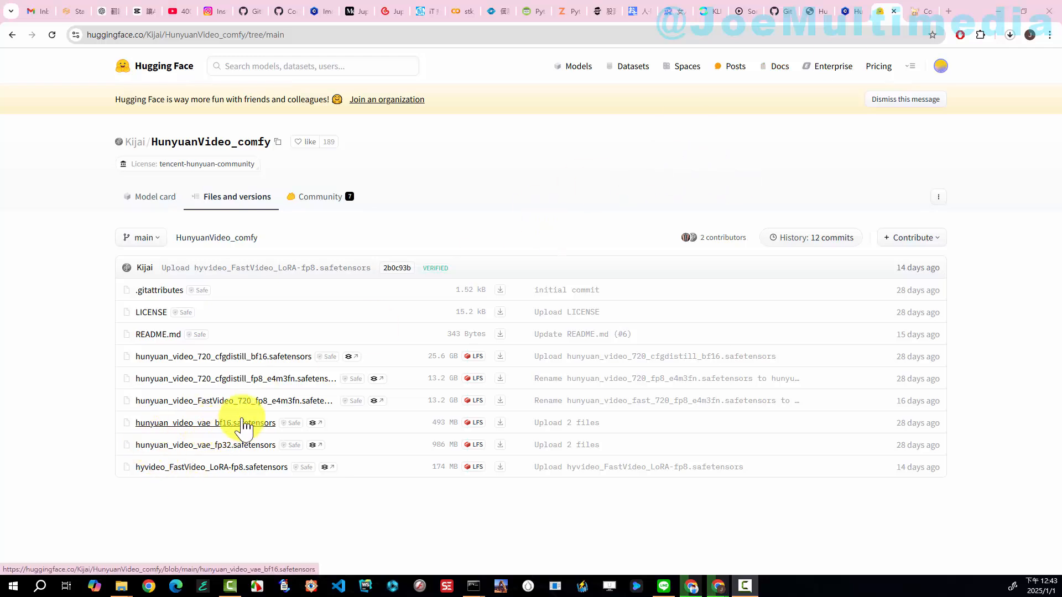
pyautogui.click(501, 424)
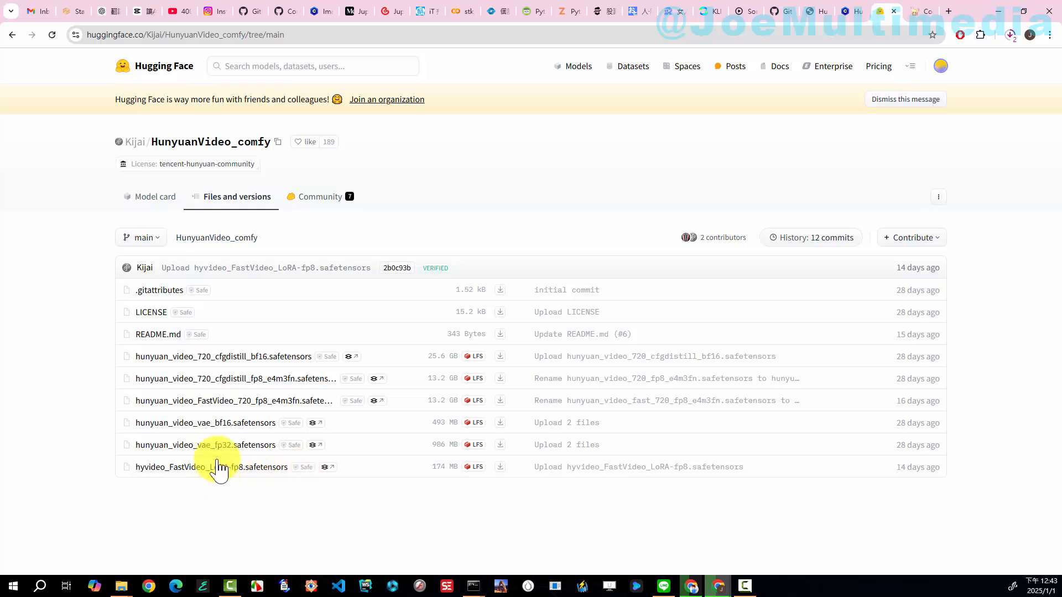
pyautogui.click(500, 467)
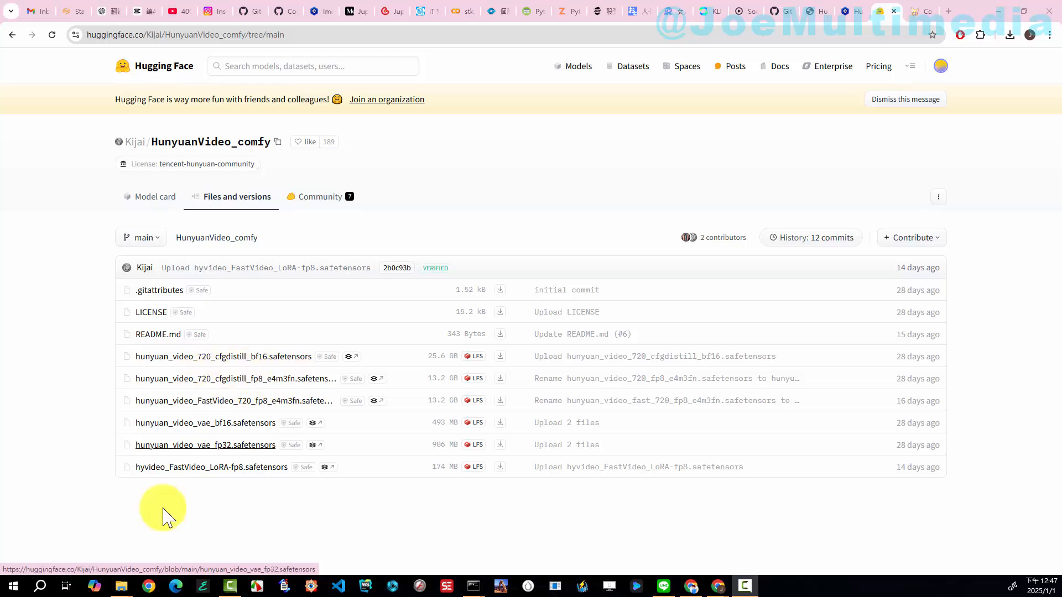
# Step: In File Explorer, paste the downloaded hunyuan_video_720_cfgdistill_fp8_e4m3fn.safetensors into ComfyUI's models\diffusion_models folder
pyautogui.moveTo(127, 589)
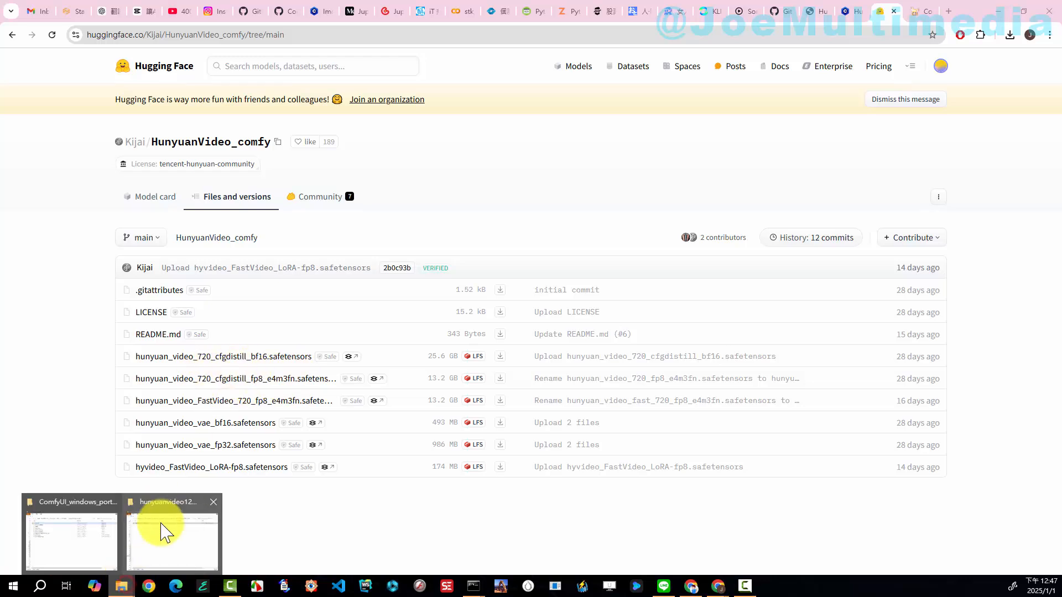
pyautogui.click(88, 543)
pyautogui.doubleClick(294, 164)
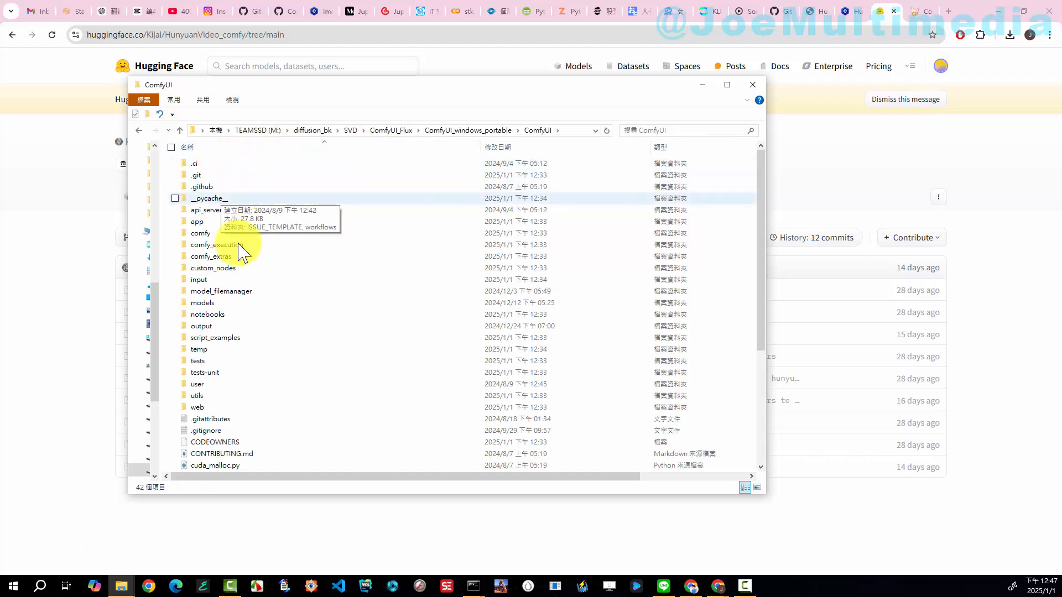
pyautogui.doubleClick(230, 303)
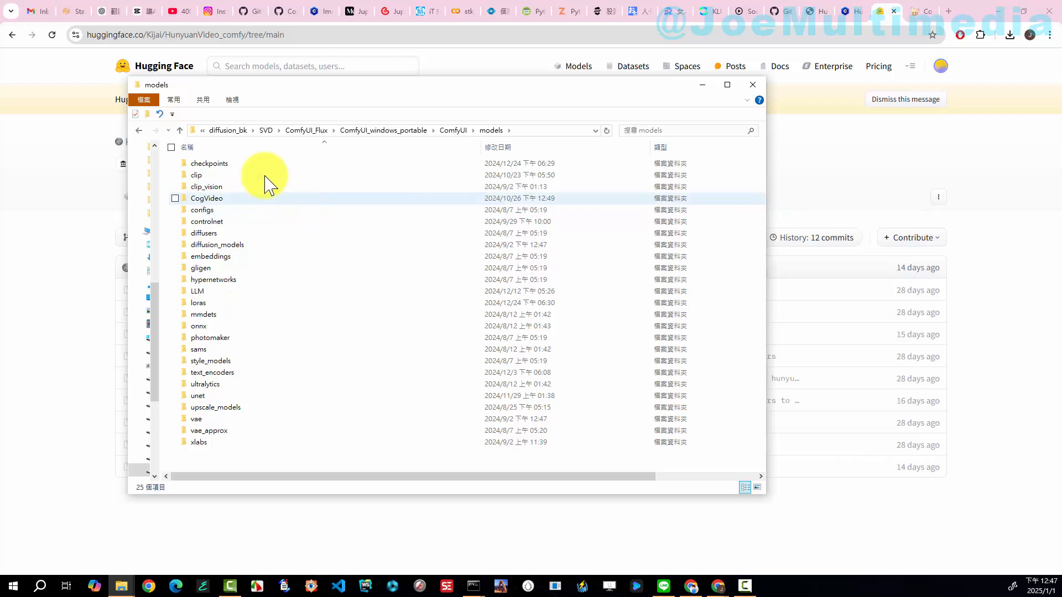
pyautogui.doubleClick(218, 245)
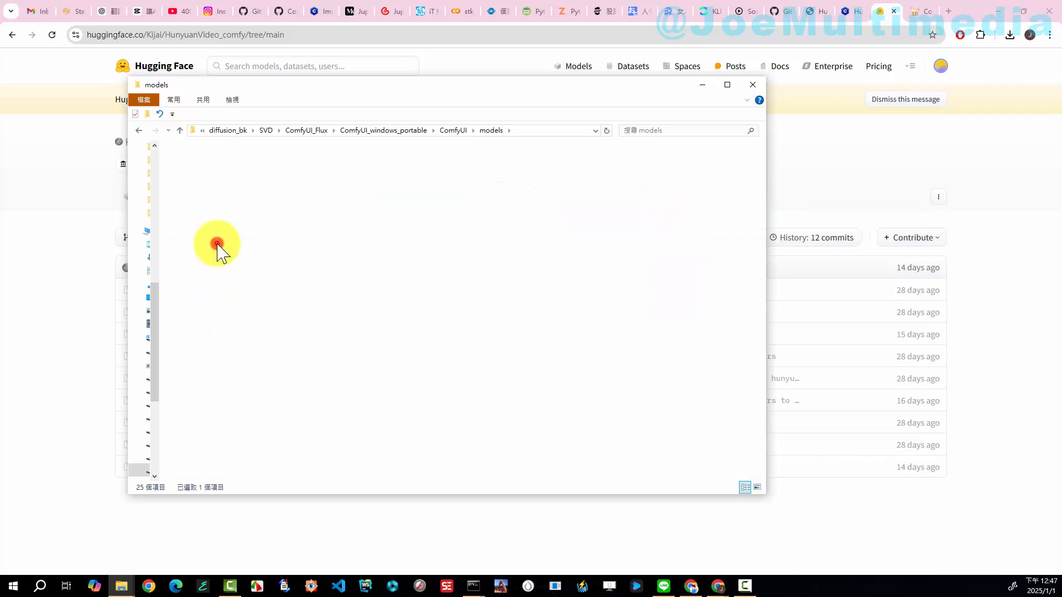
pyautogui.rightClick(243, 216)
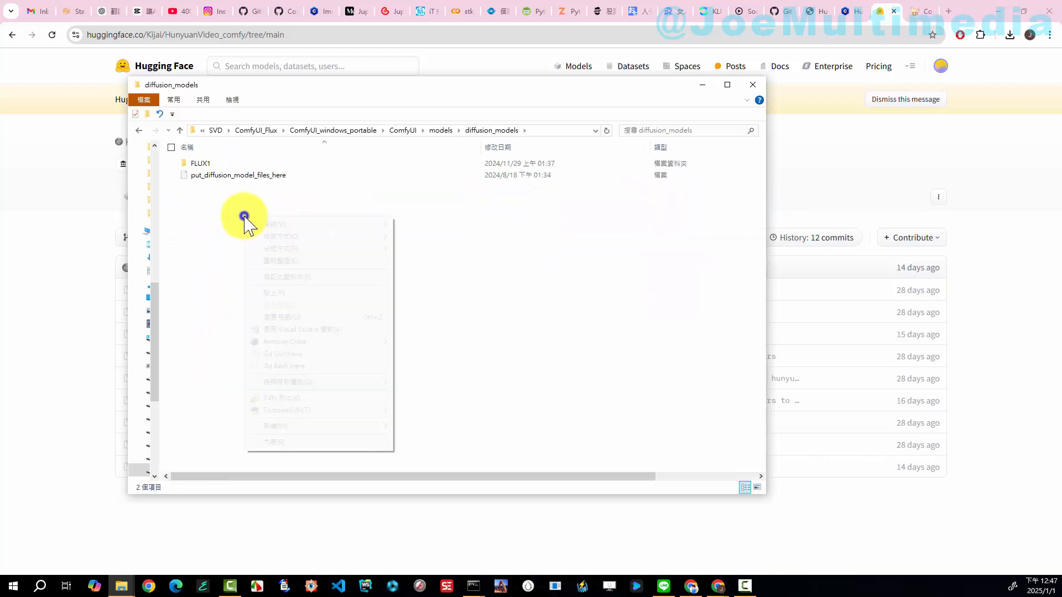
pyautogui.click(274, 292)
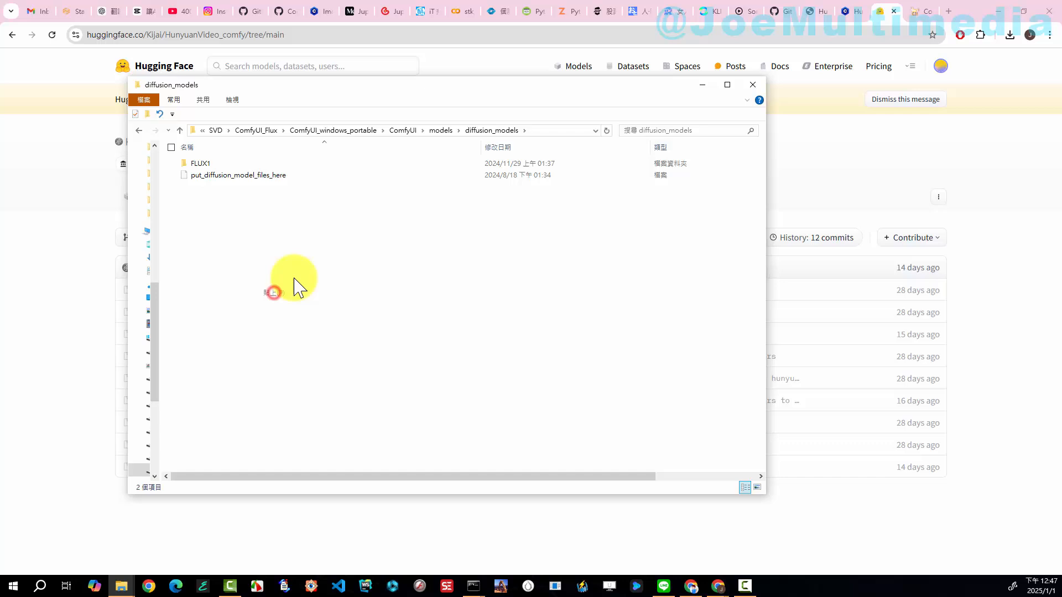
pyautogui.click(421, 260)
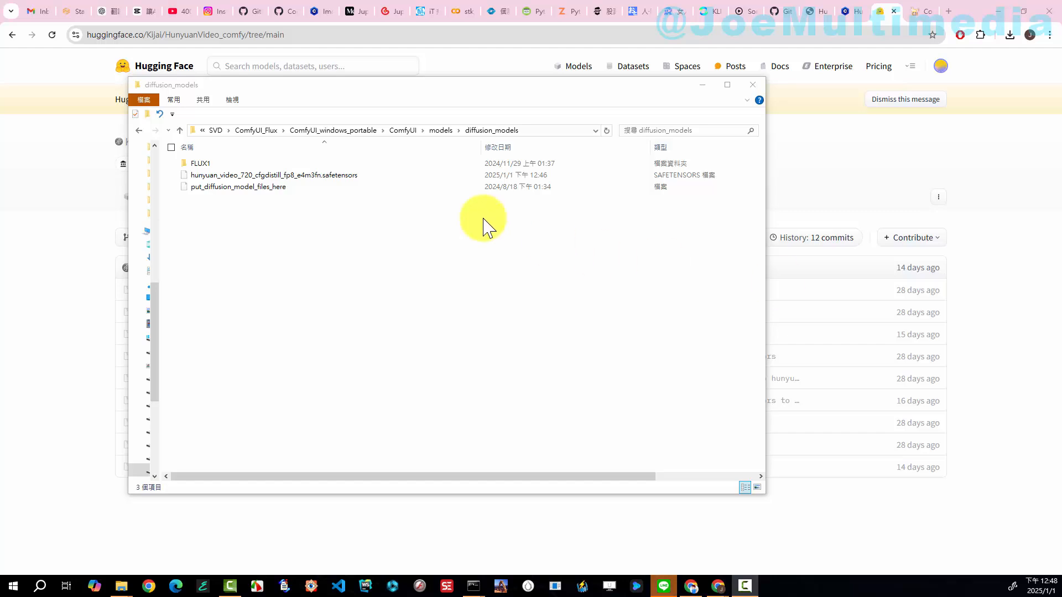
# Step: Paste the downloaded hunyuan_video_vae_bf16.safetensors into ComfyUI's models\vae folder
pyautogui.click(435, 137)
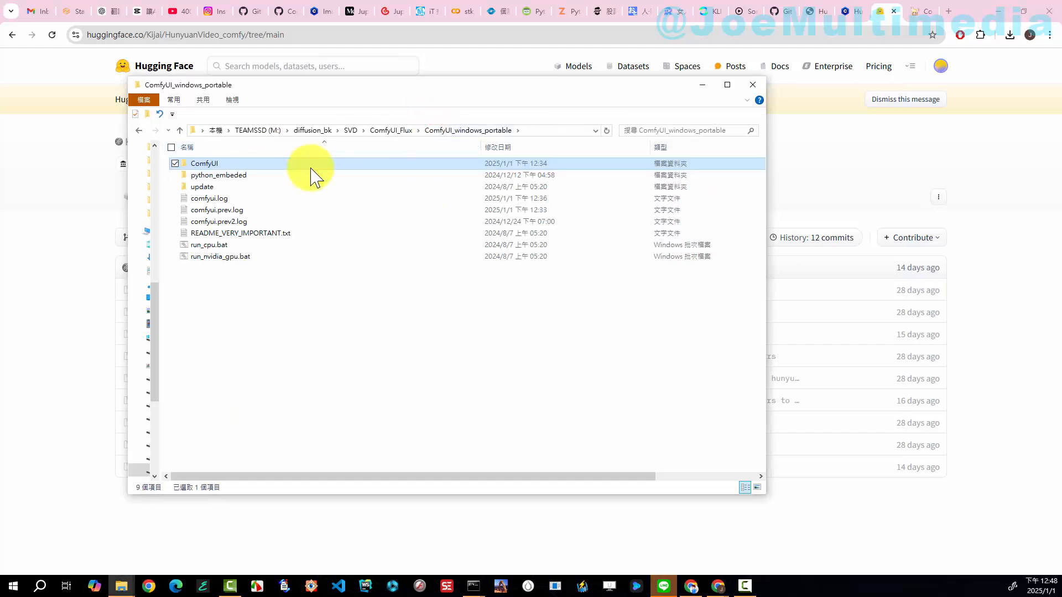
pyautogui.doubleClick(247, 160)
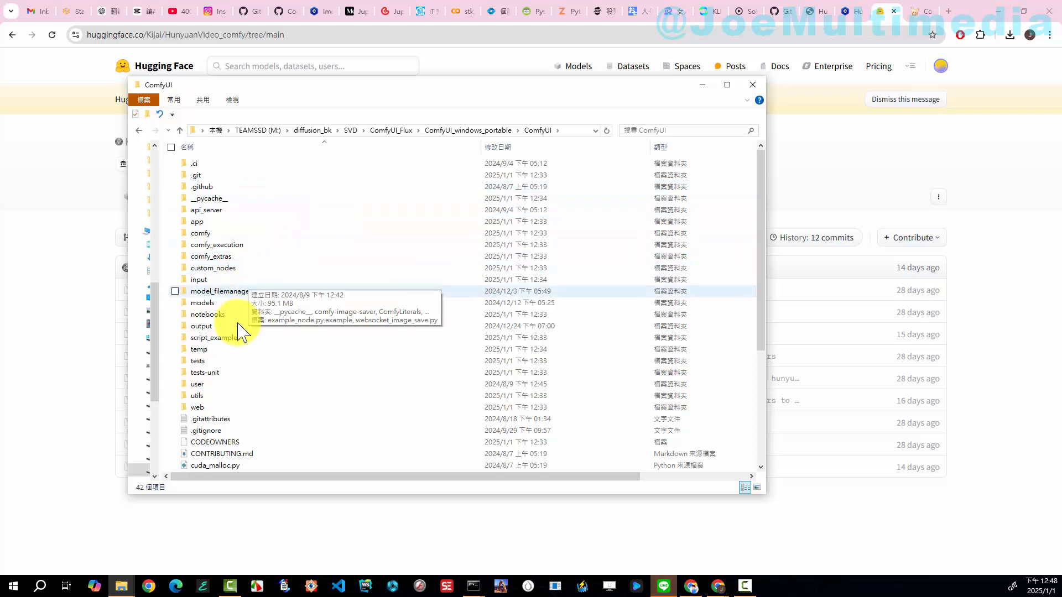
pyautogui.doubleClick(212, 303)
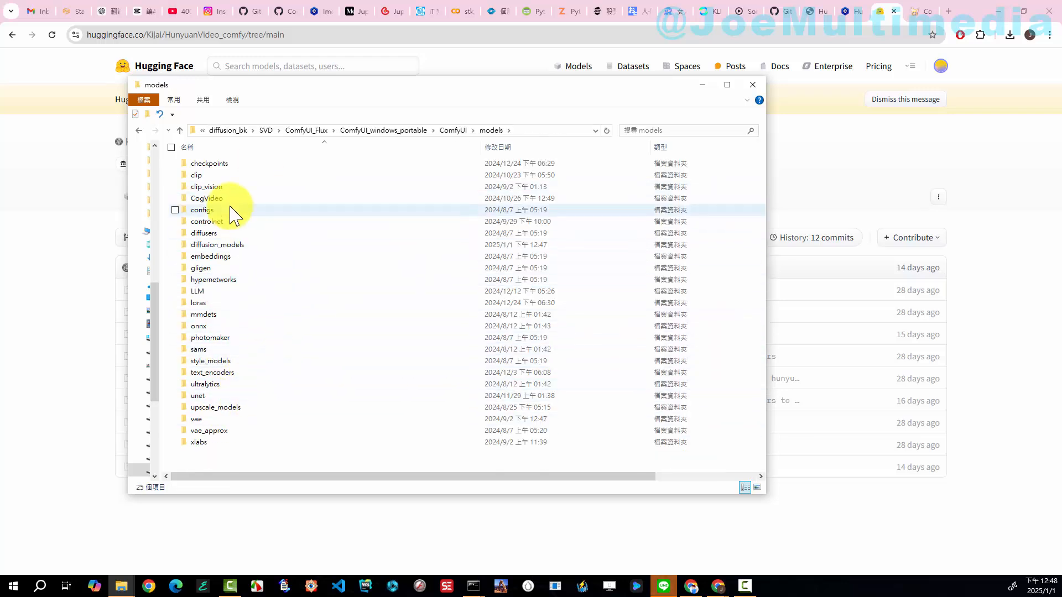
pyautogui.doubleClick(221, 419)
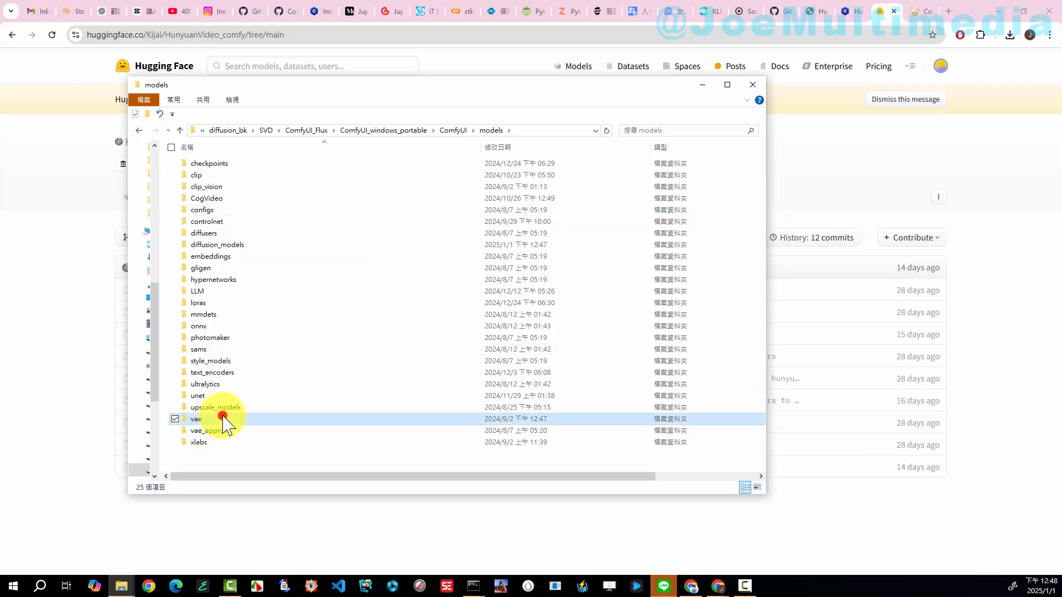
pyautogui.rightClick(315, 283)
pyautogui.click(340, 349)
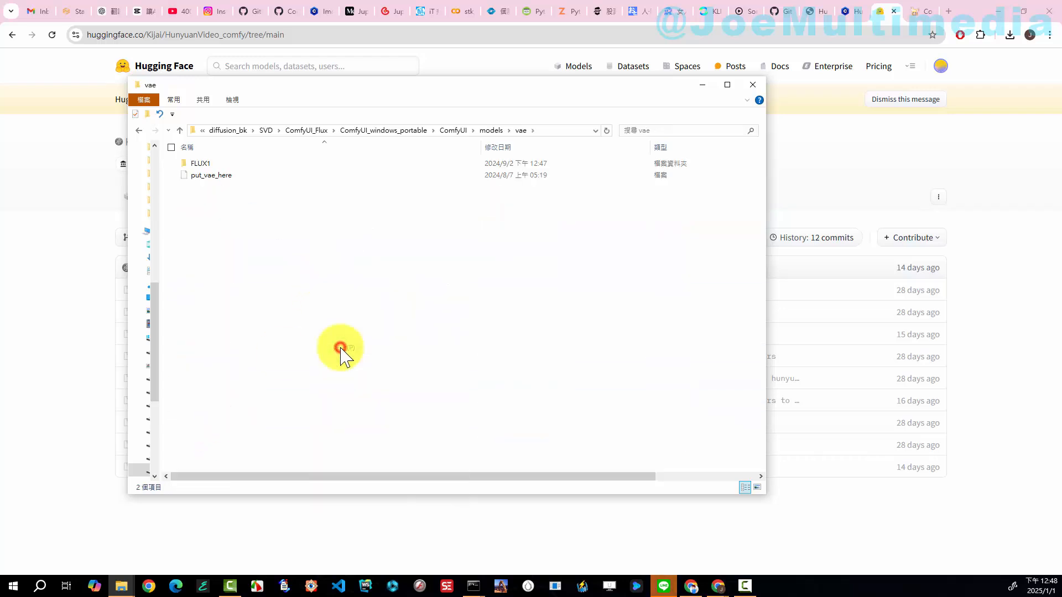
pyautogui.click(417, 334)
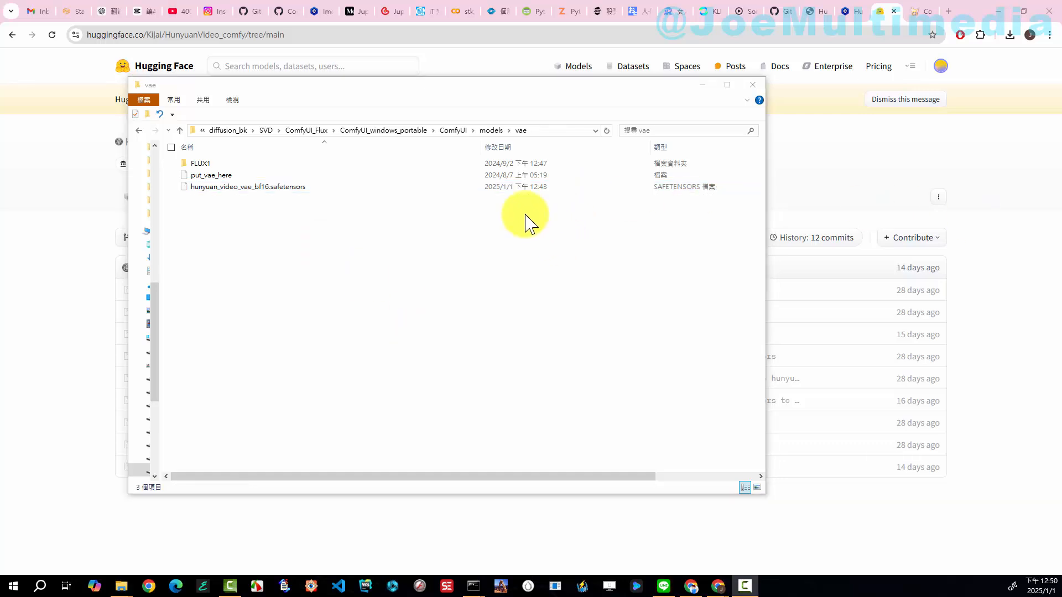
# Step: Paste the downloaded hyvideo_FastVideo_LoRA-fp8.safetensors into ComfyUI's models\loras folder and return to the browser
pyautogui.click(492, 132)
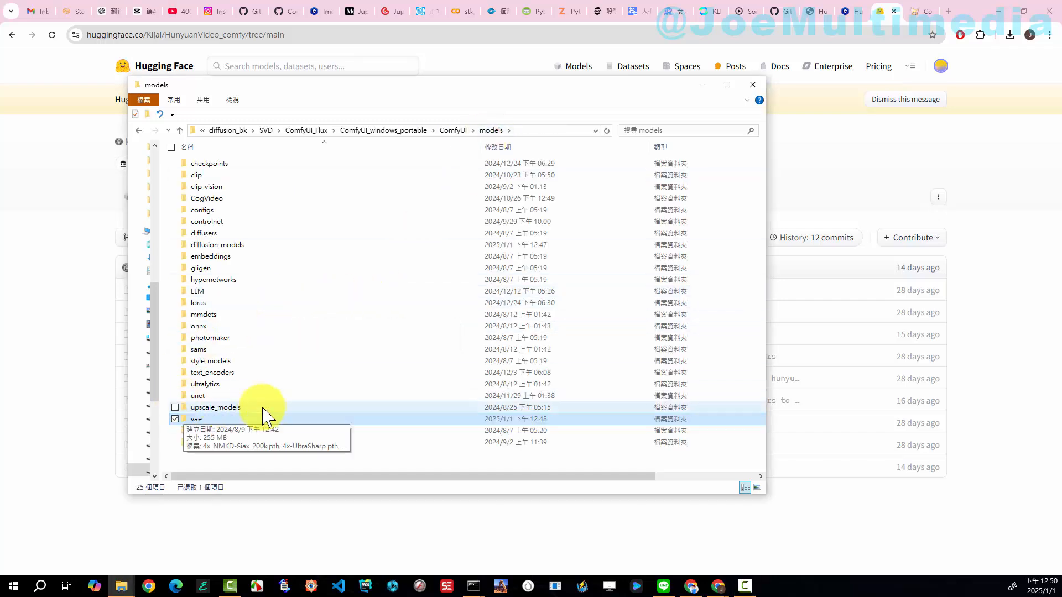
pyautogui.click(210, 303)
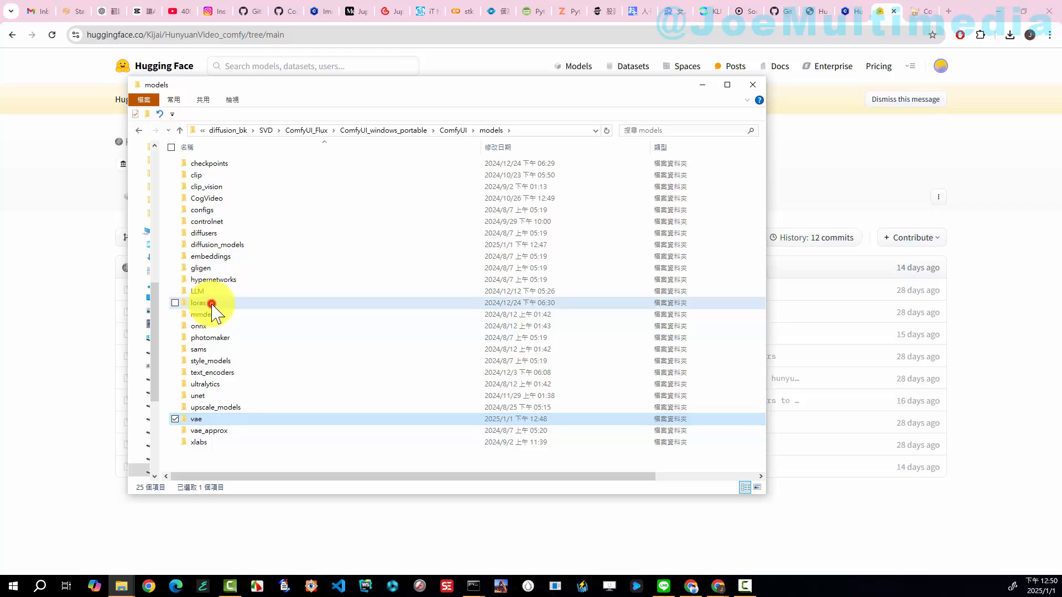
pyautogui.press('F2')
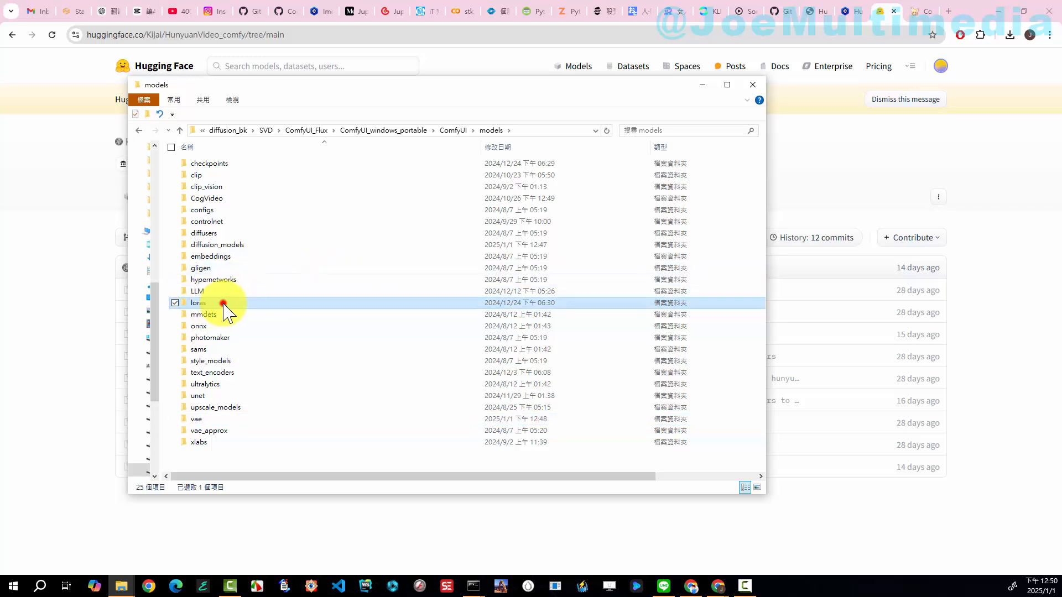
pyautogui.doubleClick(223, 304)
pyautogui.rightClick(312, 303)
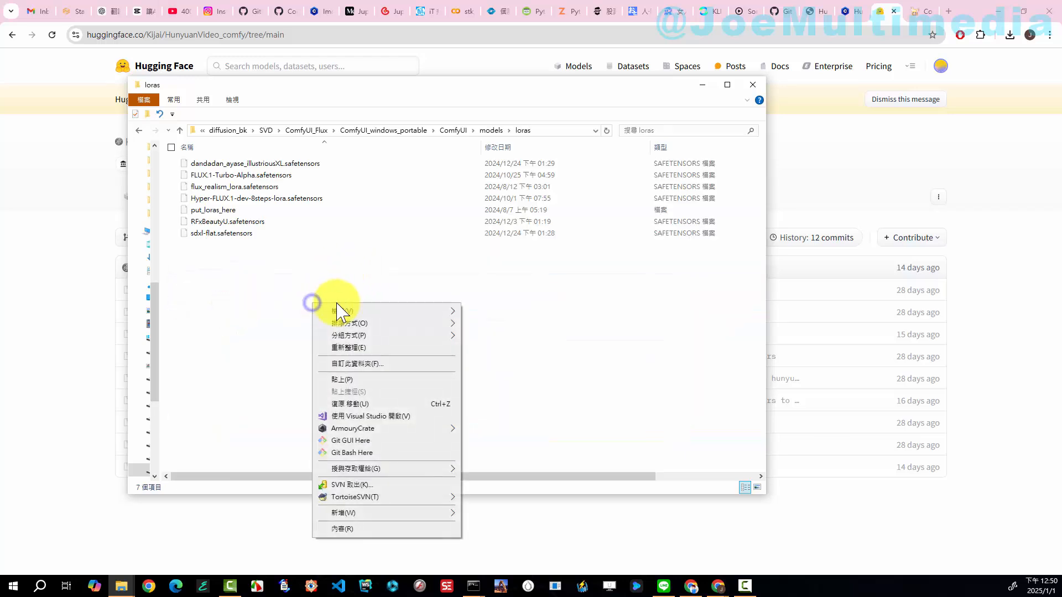
pyautogui.click(348, 383)
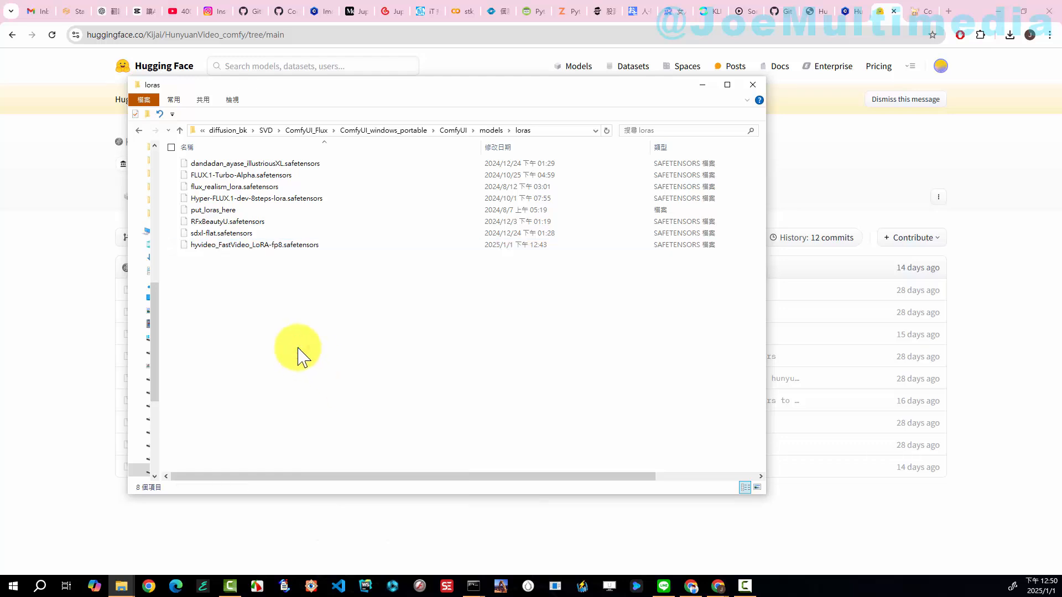
pyautogui.click(58, 380)
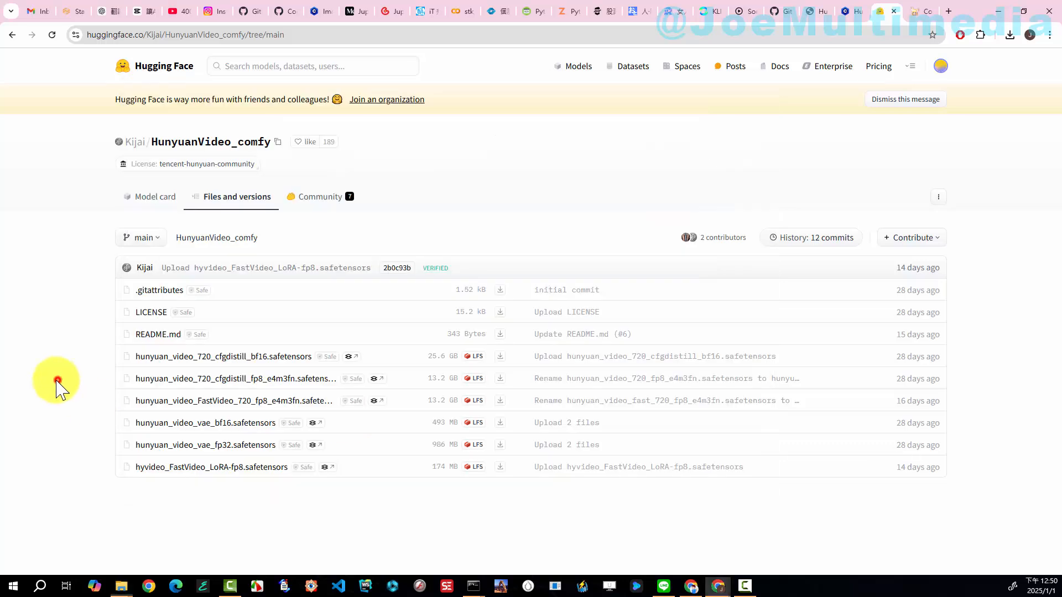
# Step: In the ComfyUI workflow, set the diffusion model loader's unet_name to hunyuan_video_720_cfgdistill_fp8_e4m3fn.safetensors
pyautogui.click(916, 12)
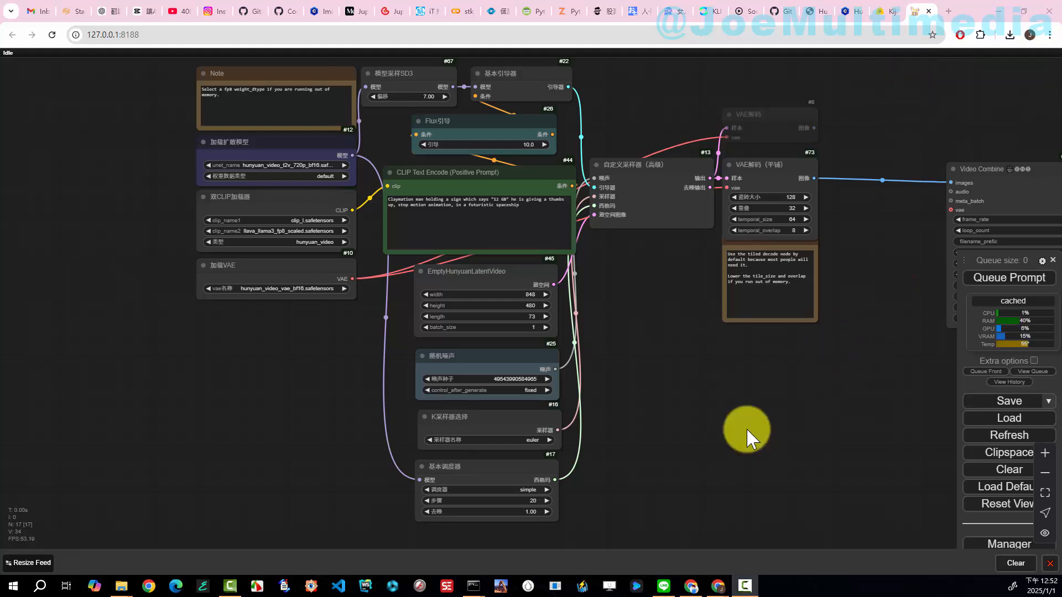
pyautogui.moveTo(746, 429); pyautogui.dragTo(803, 418)
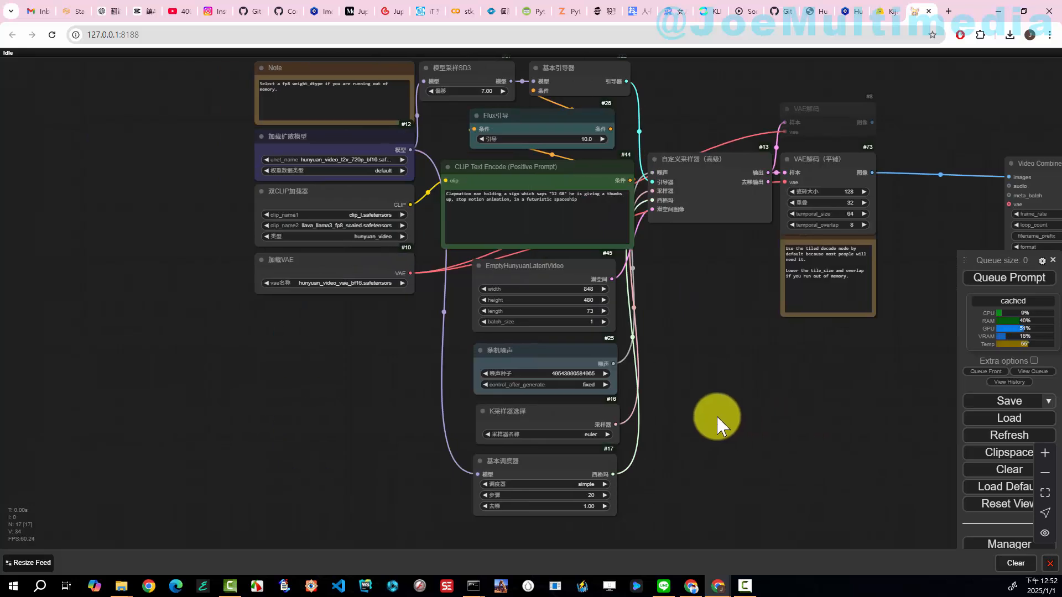
pyautogui.moveTo(374, 360); pyautogui.dragTo(490, 405)
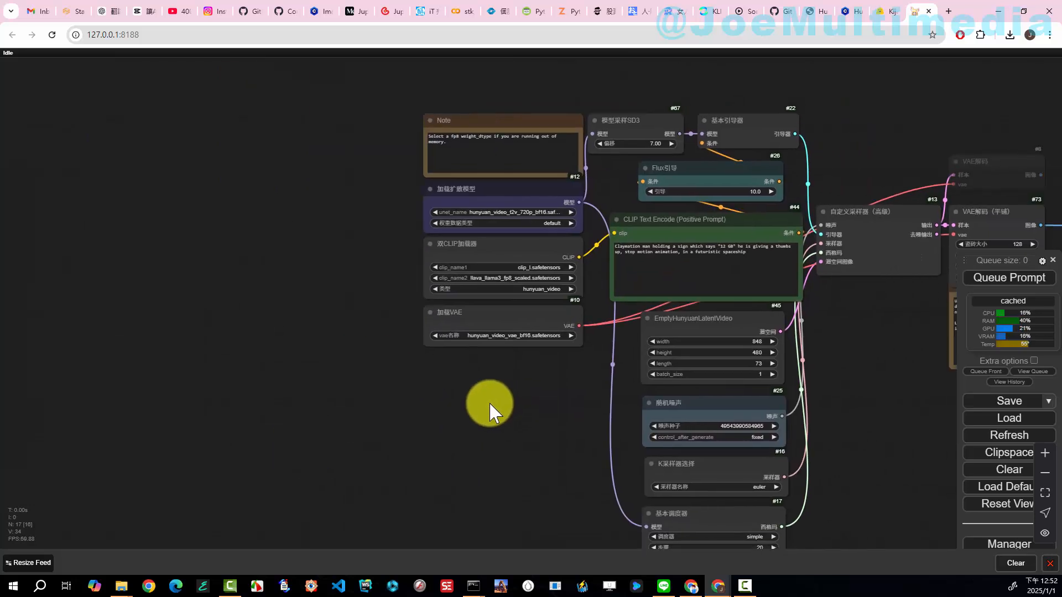
pyautogui.click(498, 212)
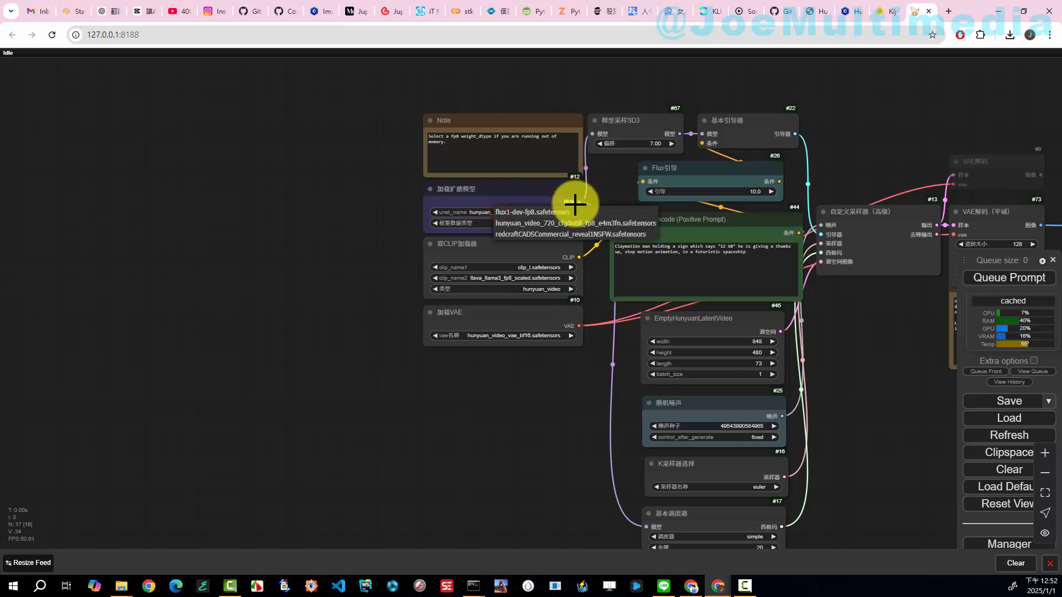
pyautogui.click(551, 224)
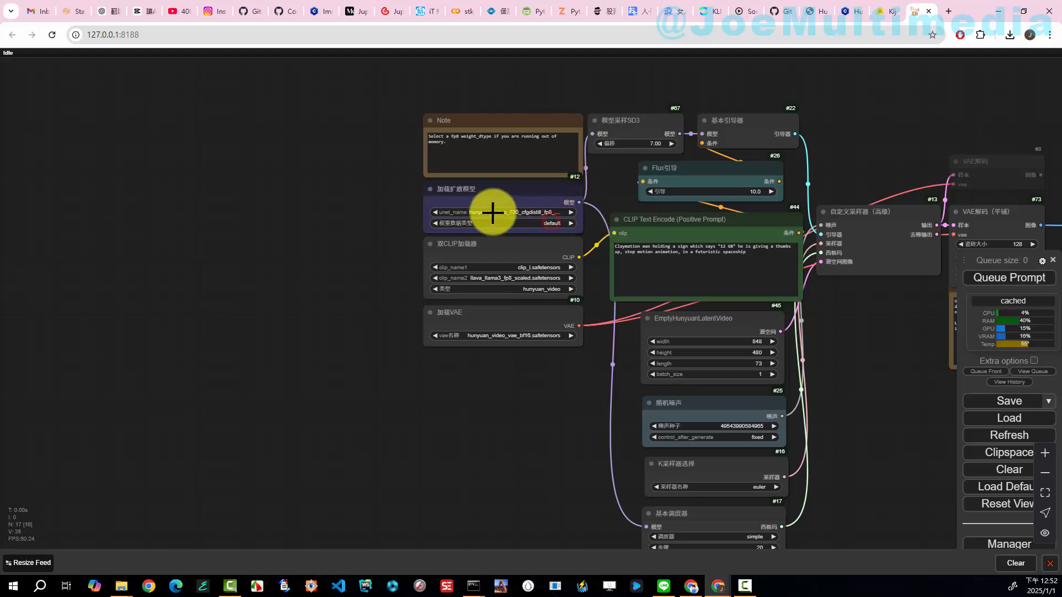
# Step: Set the dual CLIP loader's clip_name1 to clip_l.safetensors and clip_name2 to t5xxl_fp8_e4m3fn_scaled.safetensors
pyautogui.moveTo(554, 395); pyautogui.dragTo(504, 398)
pyautogui.scroll(3, 530, 359)
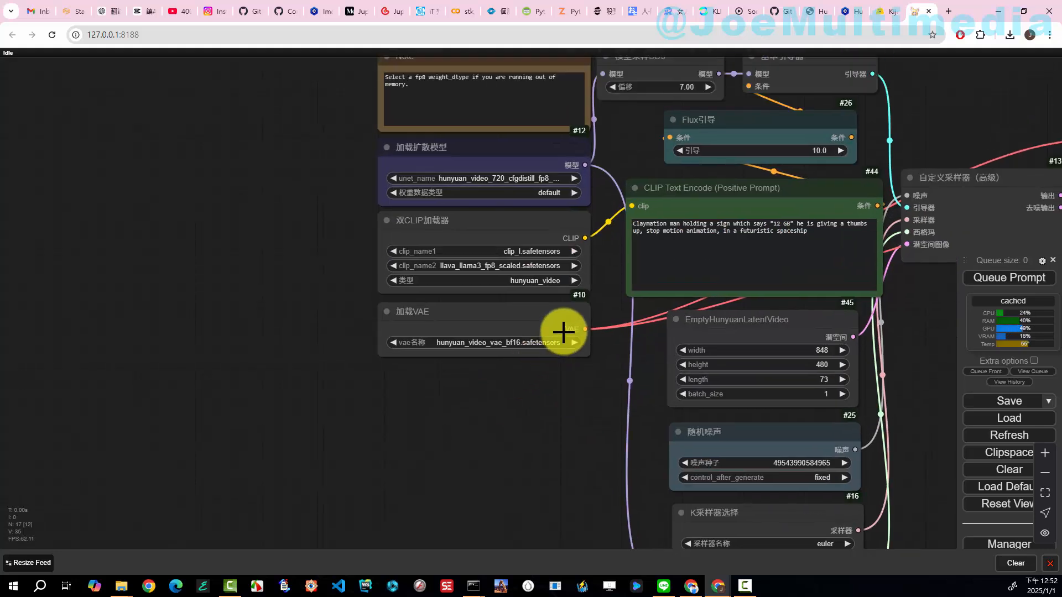
pyautogui.click(515, 251)
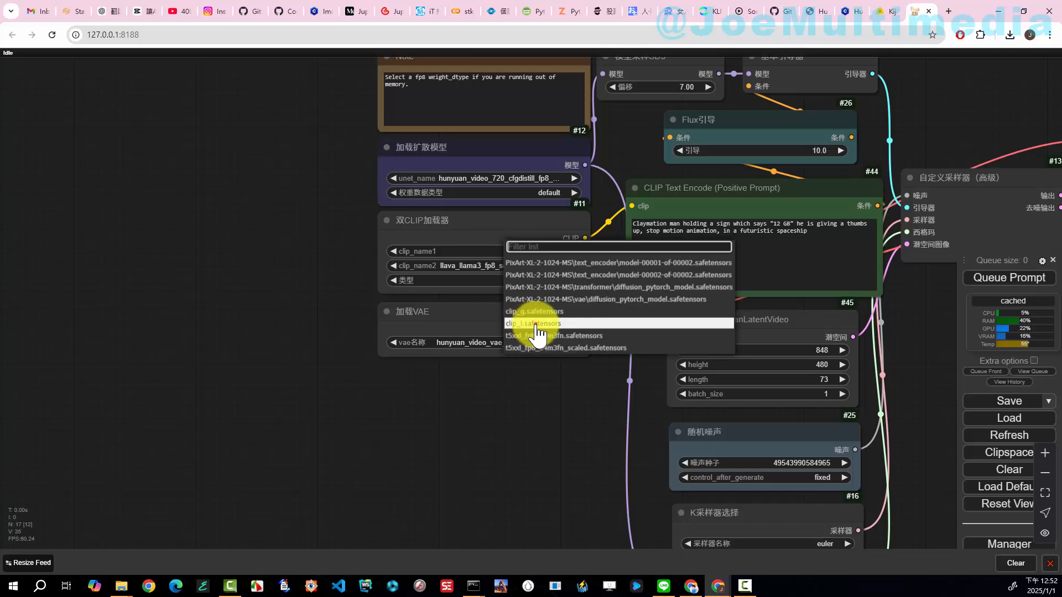
pyautogui.click(536, 325)
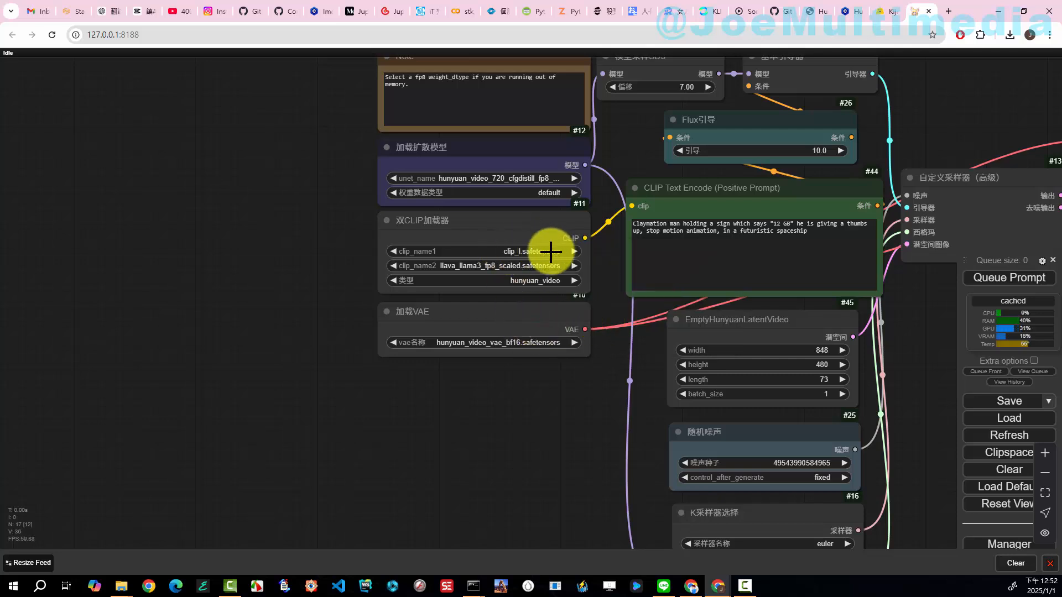
pyautogui.click(518, 266)
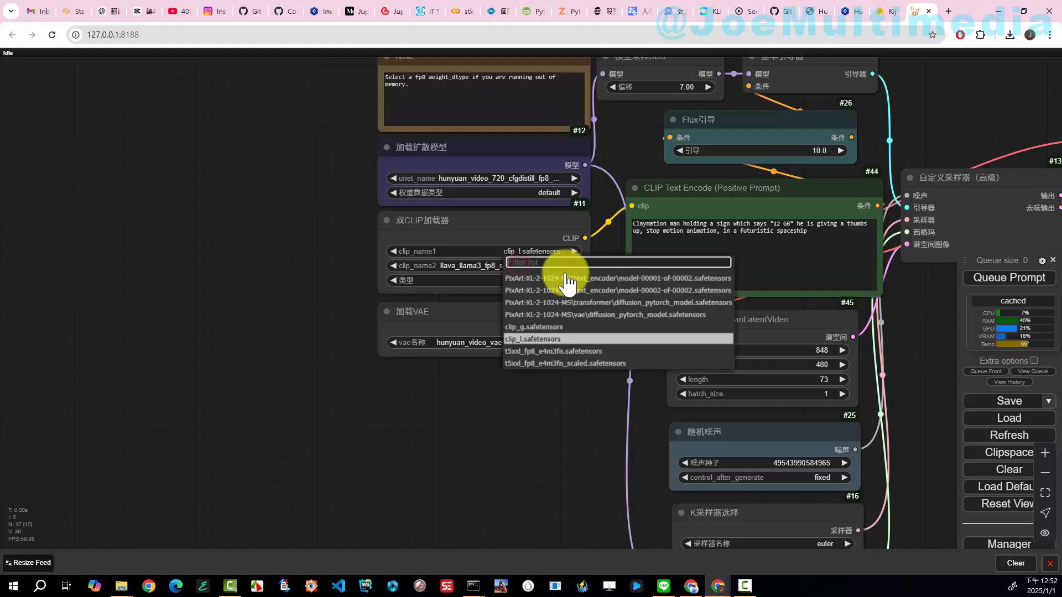
pyautogui.click(534, 364)
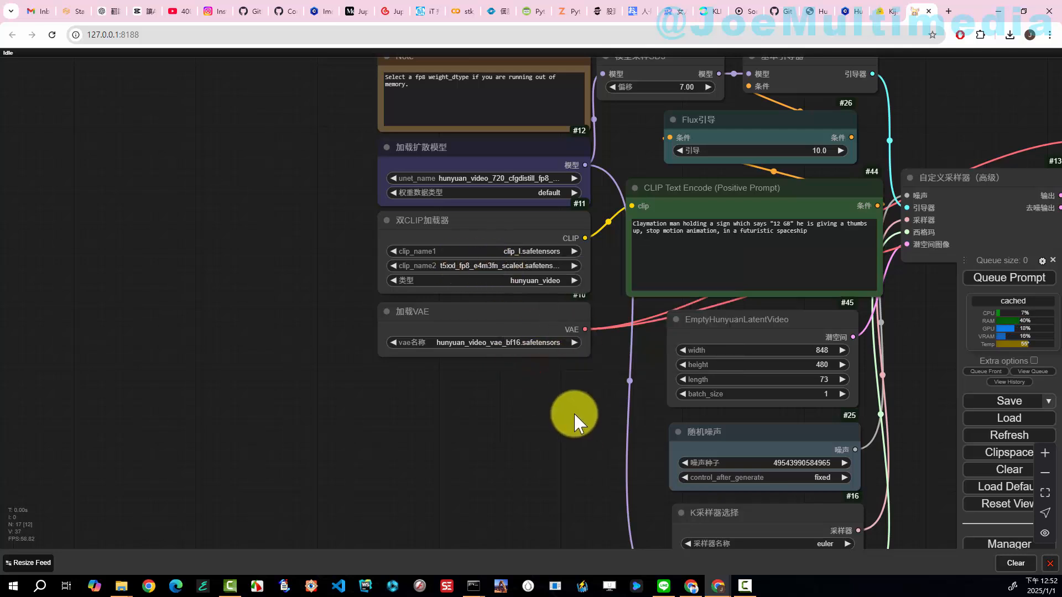
# Step: Set the VAE loader's file to hunyuan_video_vae_bf16.safetensors
pyautogui.moveTo(574, 423); pyautogui.dragTo(569, 355)
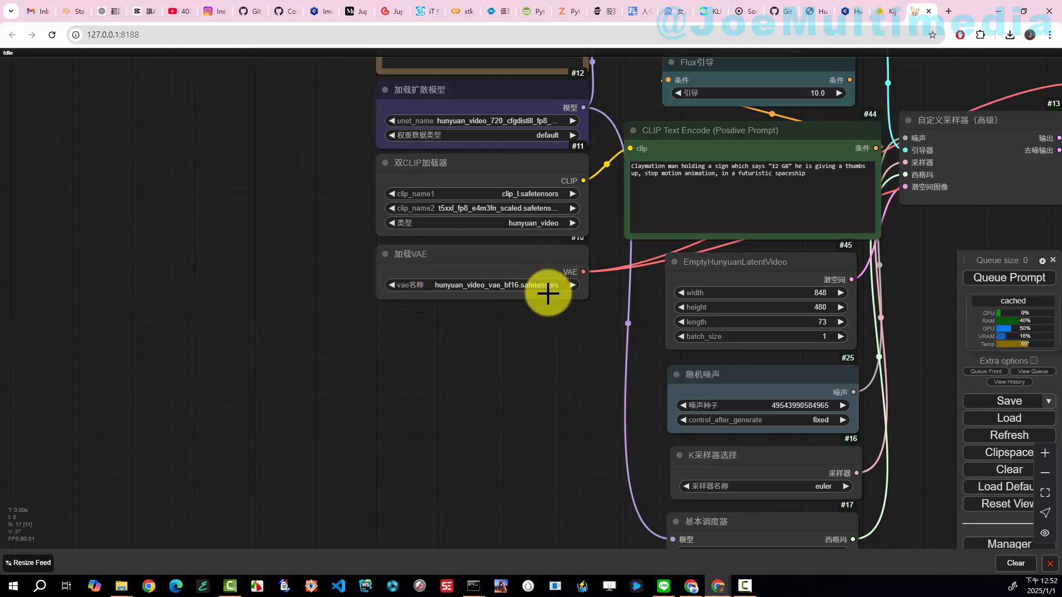
pyautogui.click(529, 288)
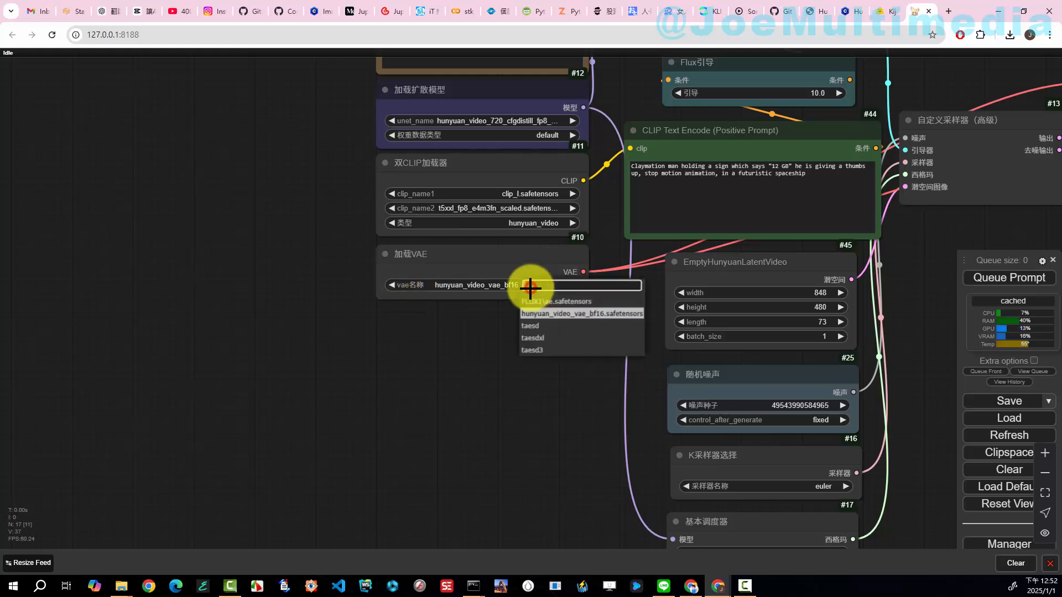
pyautogui.click(570, 313)
# Step: Examine the workflow from the model loaders through the prompt, latent video and sampler nodes to the tiled VAE decode
pyautogui.scroll(1, 575, 338)
pyautogui.moveTo(575, 344); pyautogui.dragTo(497, 477)
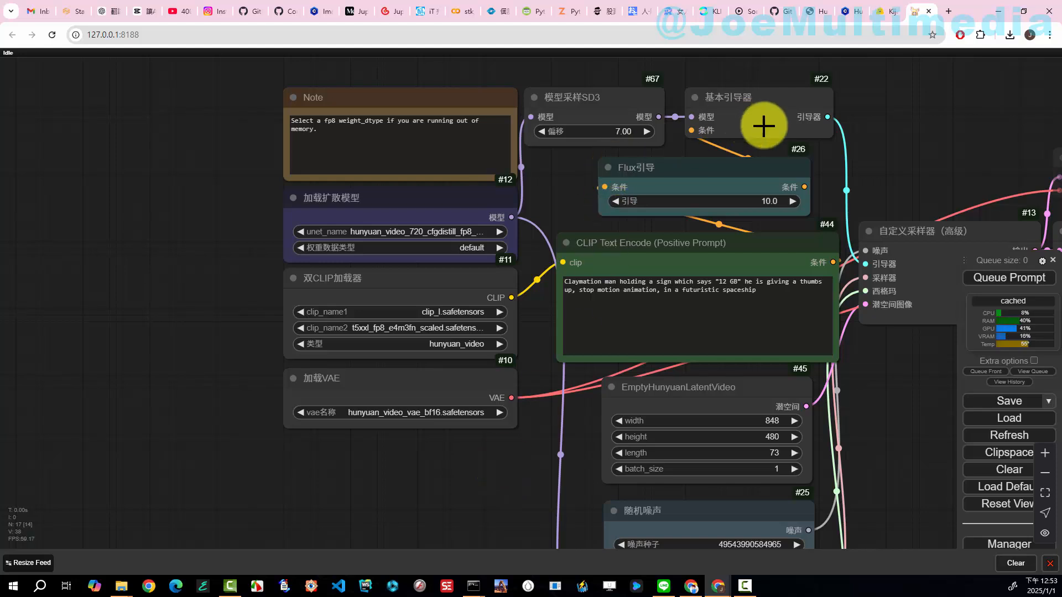
pyautogui.moveTo(857, 368); pyautogui.dragTo(795, 305)
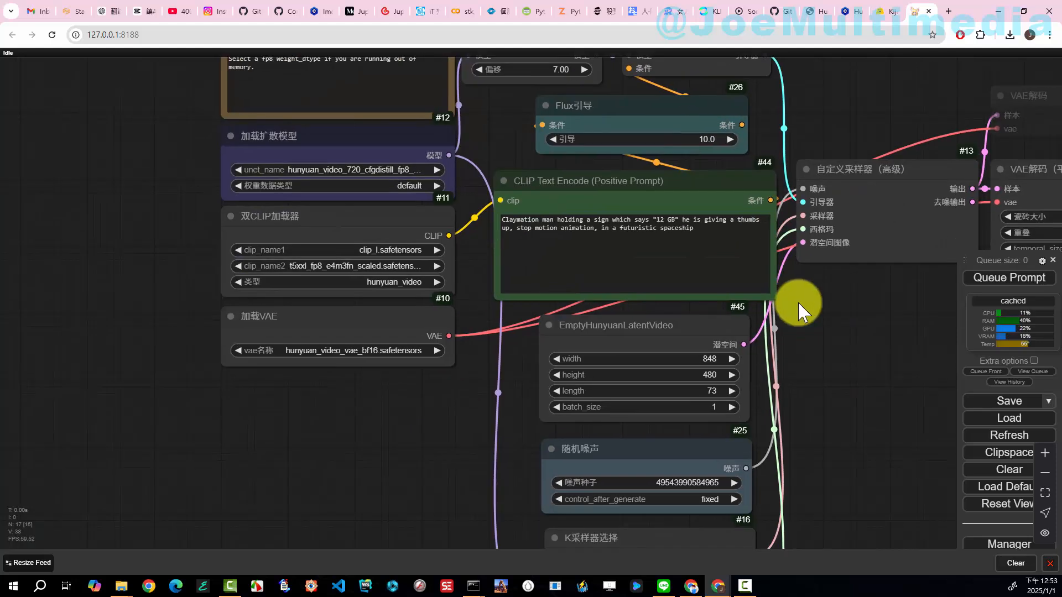
pyautogui.moveTo(810, 350); pyautogui.dragTo(780, 266)
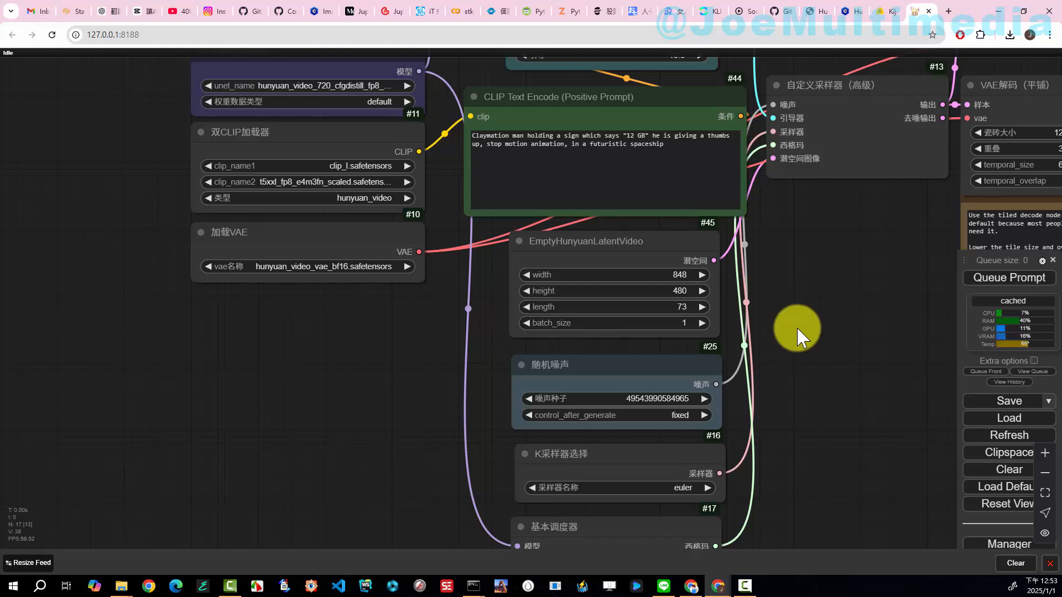
pyautogui.moveTo(798, 330); pyautogui.dragTo(789, 275)
pyautogui.scroll(1, 684, 469)
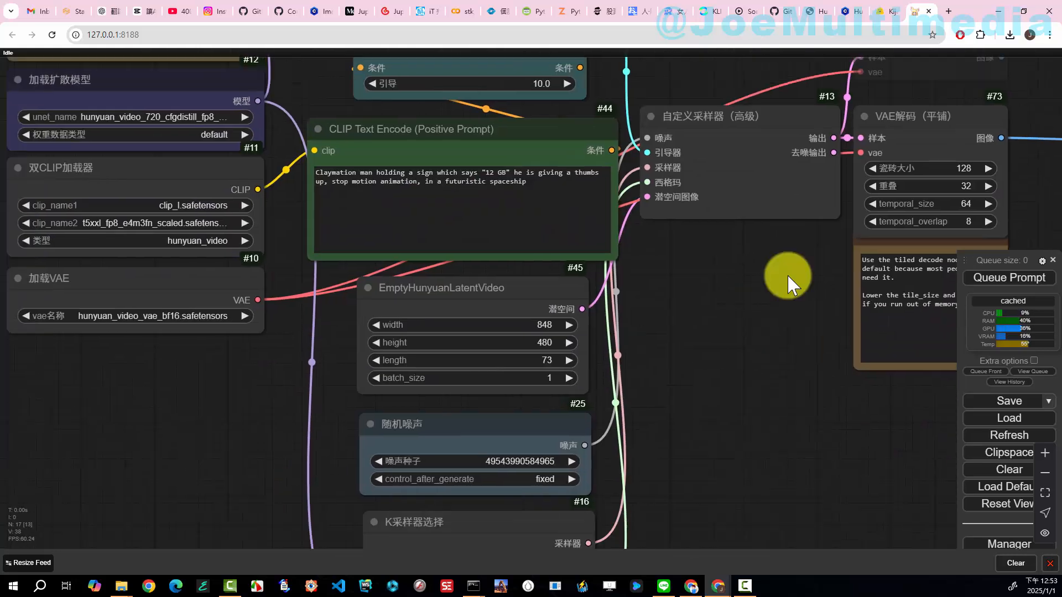
pyautogui.moveTo(713, 355); pyautogui.dragTo(813, 337)
pyautogui.scroll(-3, 796, 339)
pyautogui.moveTo(772, 370); pyautogui.dragTo(724, 359)
pyautogui.scroll(3, 717, 304)
pyautogui.scroll(-2, 763, 333)
pyautogui.moveTo(773, 332); pyautogui.dragTo(789, 456)
pyautogui.moveTo(764, 354); pyautogui.dragTo(774, 458)
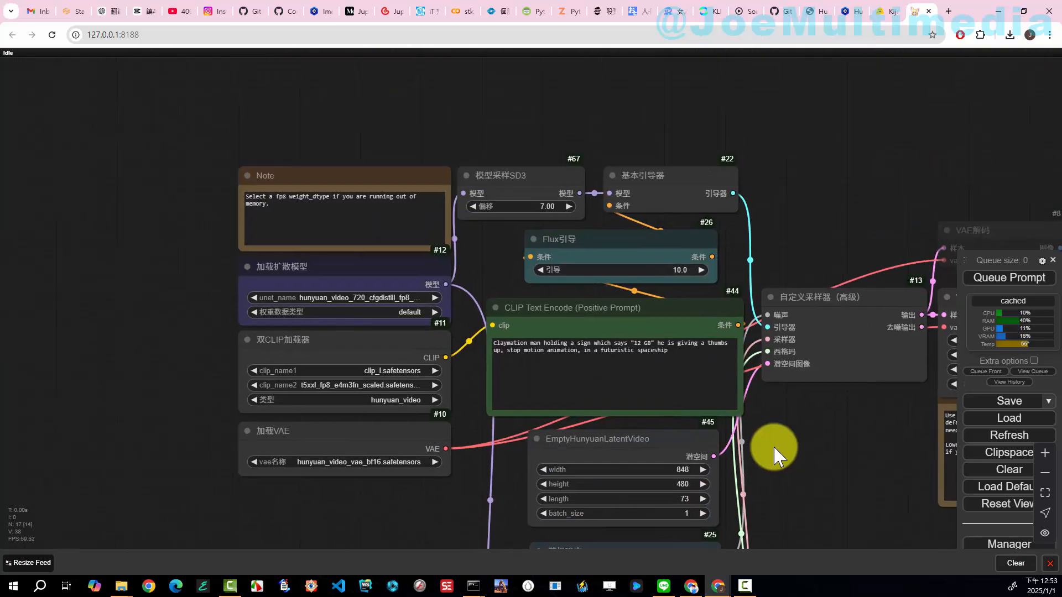
pyautogui.moveTo(754, 422); pyautogui.dragTo(507, 241)
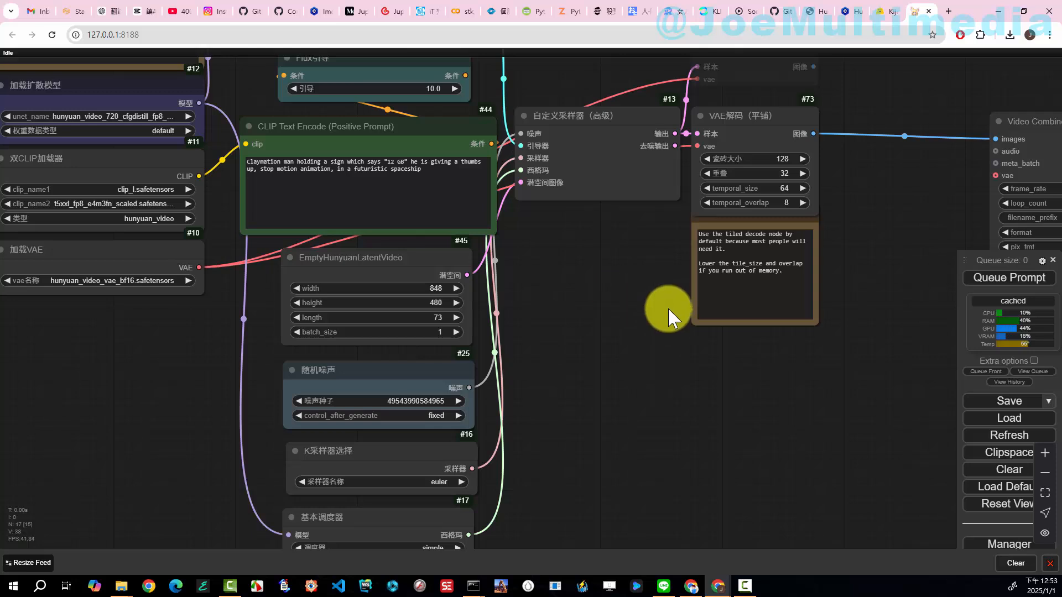
# Step: Queue the workflow to generate the video and inspect the output in the Video Combine node
pyautogui.click(987, 285)
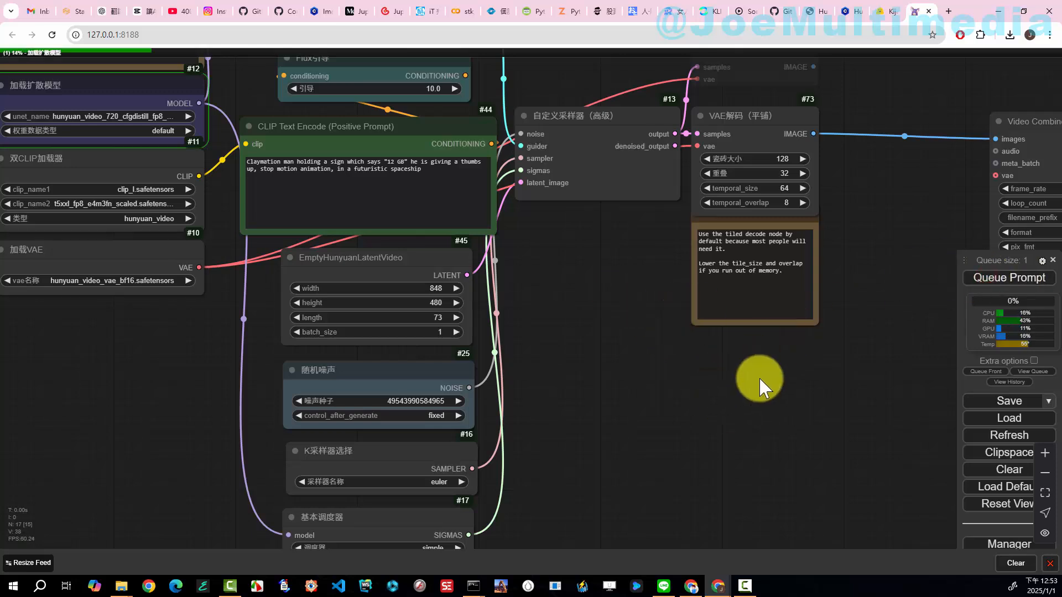
pyautogui.scroll(-3, 813, 363)
pyautogui.scroll(-1, 808, 365)
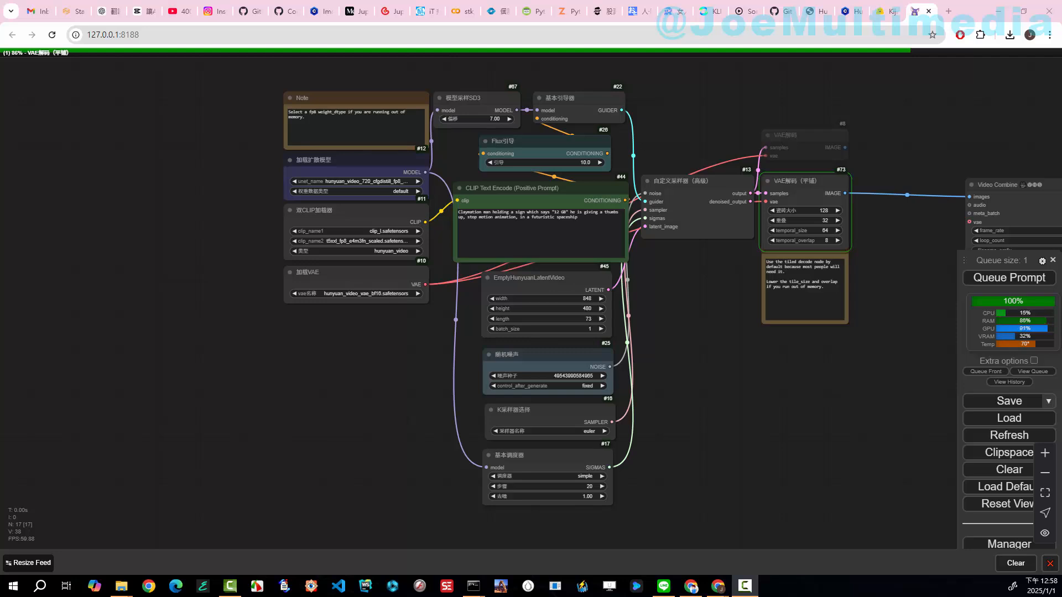
pyautogui.scroll(3, 569, 383)
pyautogui.moveTo(840, 418); pyautogui.dragTo(596, 422)
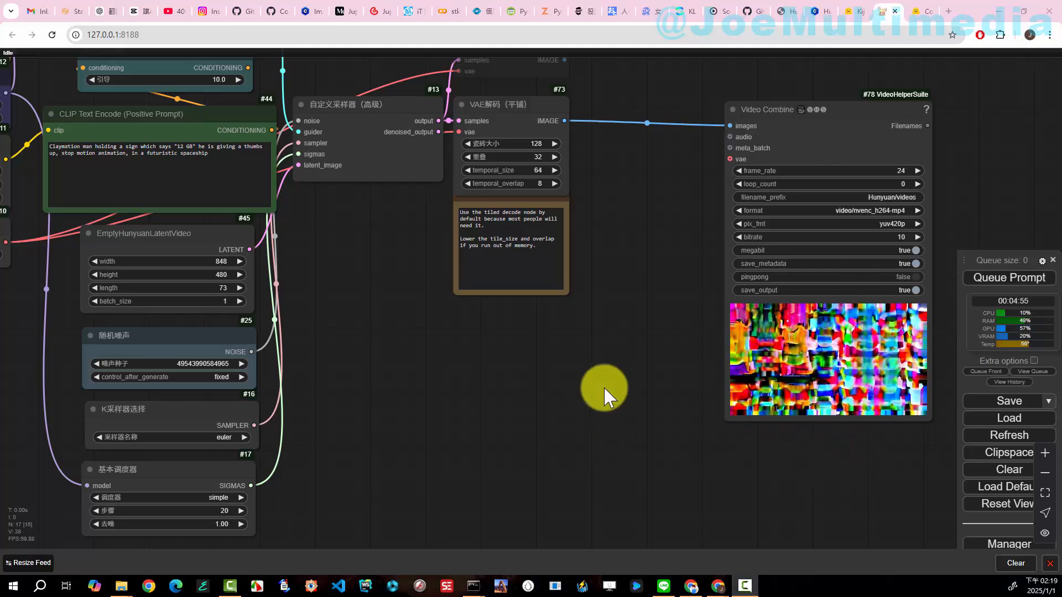
# Step: Check the loader nodes' model files and download llava_llama3_fp8_scaled.safetensors from the HunyuanVideo_repackaged text_encoders page on Hugging Face
pyautogui.scroll(-1, 423, 419)
pyautogui.moveTo(422, 415); pyautogui.dragTo(735, 391)
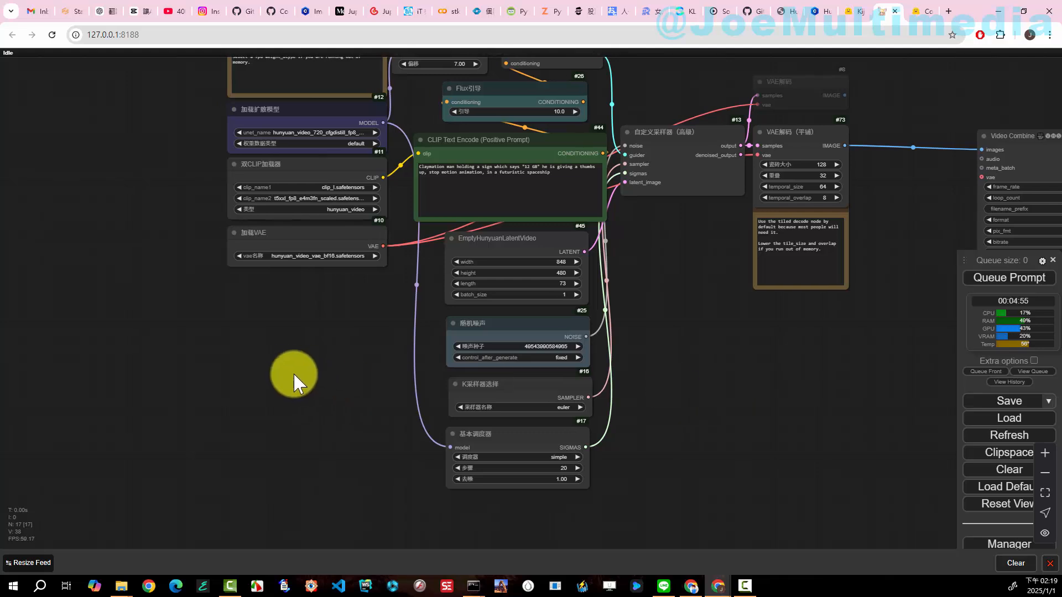
pyautogui.moveTo(289, 375); pyautogui.dragTo(427, 443)
pyautogui.scroll(3, 426, 402)
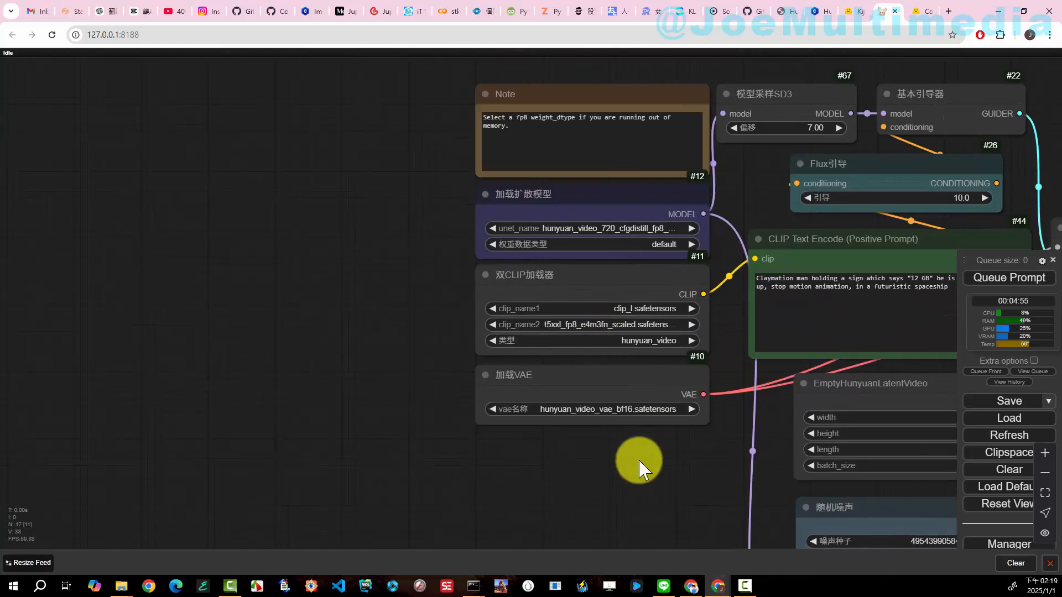
pyautogui.scroll(2, 623, 491)
pyautogui.scroll(3, 616, 467)
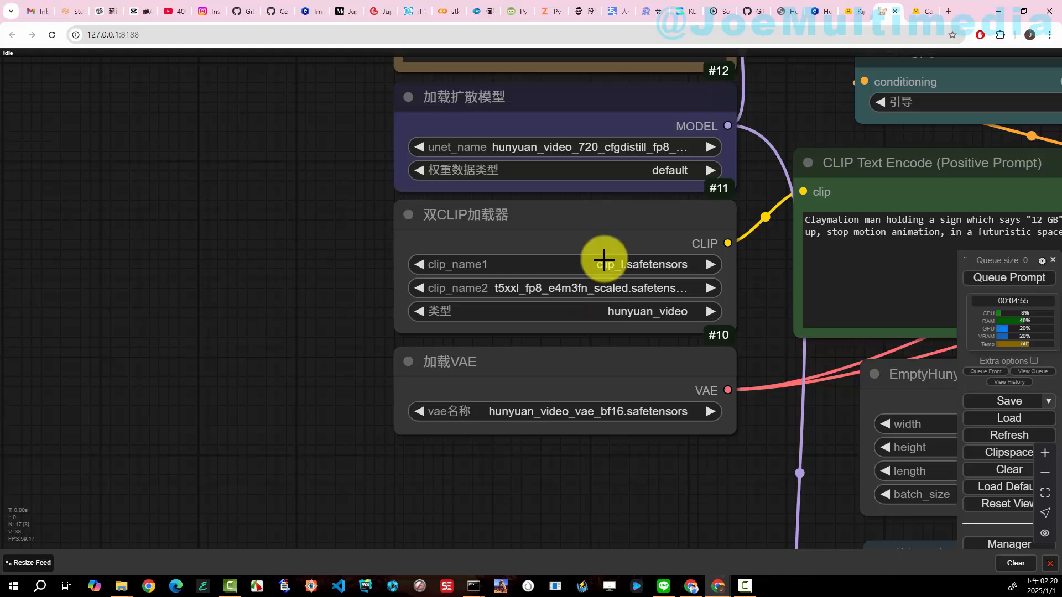
pyautogui.click(917, 13)
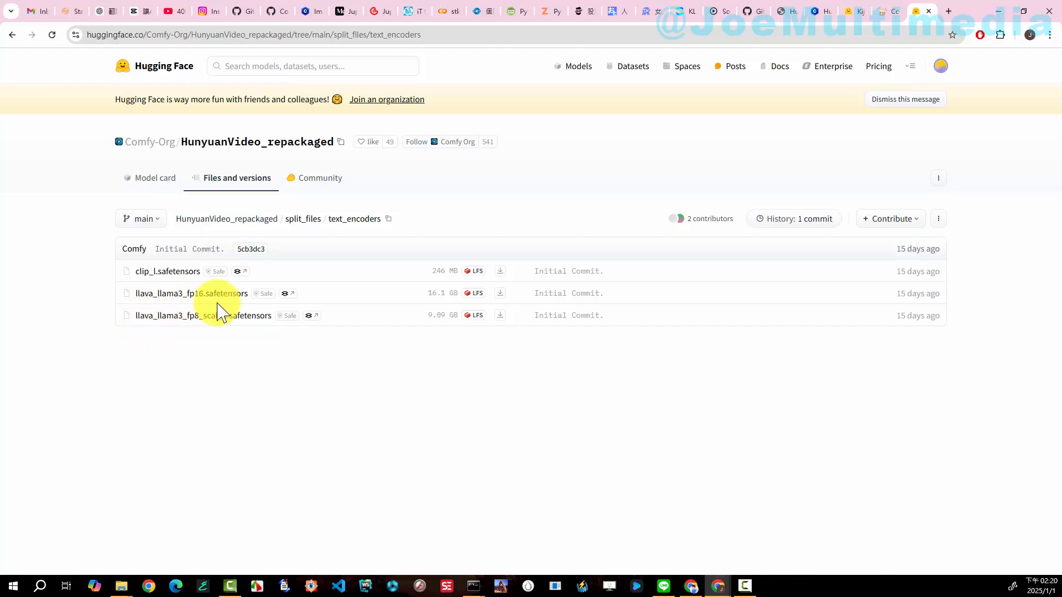
pyautogui.click(500, 316)
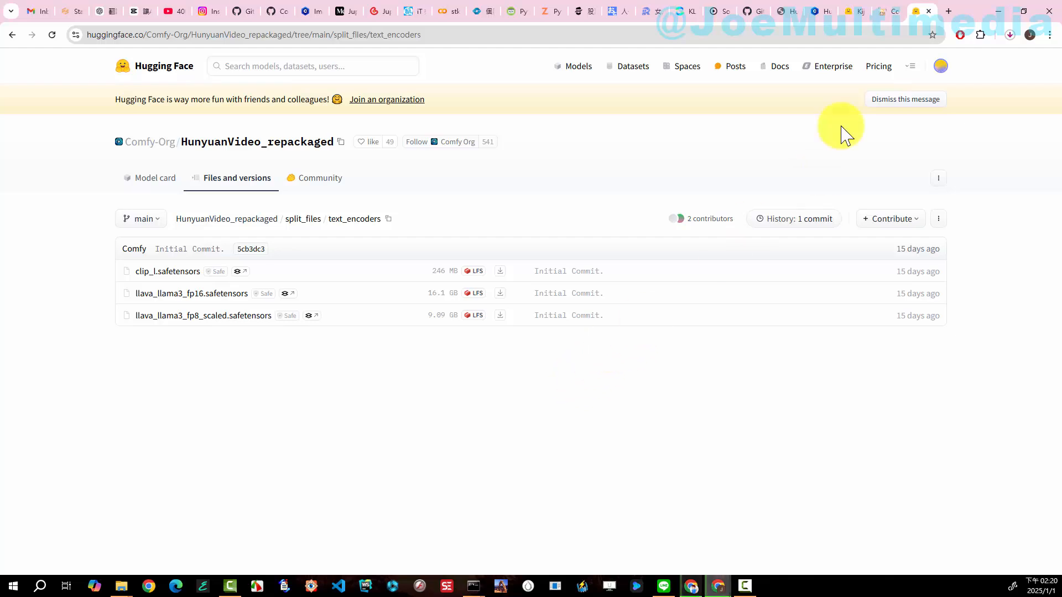
# Step: Check the text encoder files offered for clip_name2 in ComfyUI's dual CLIP loader and return to the Hugging Face page
pyautogui.click(882, 13)
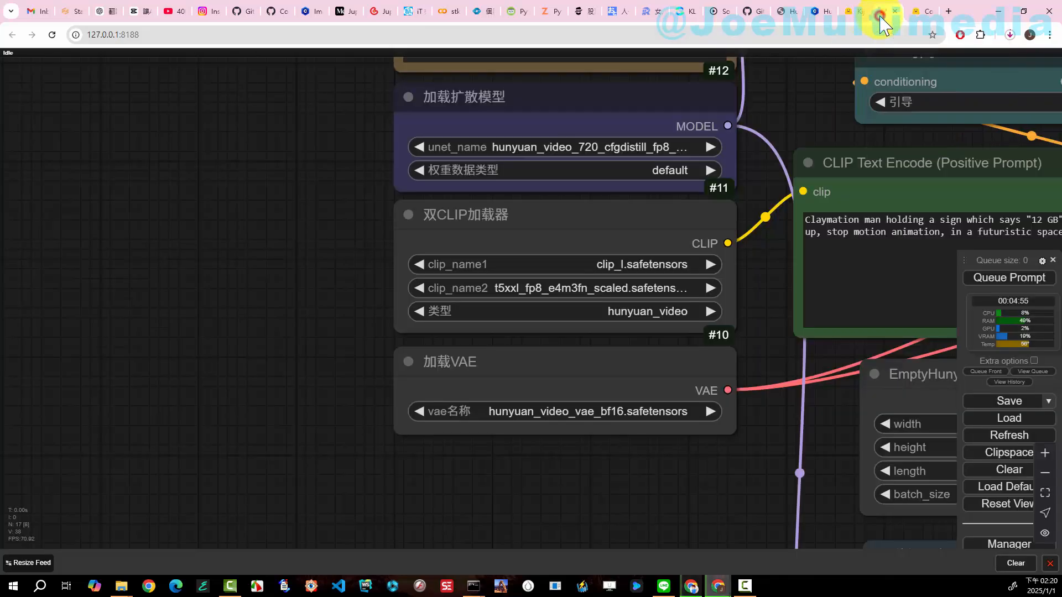
pyautogui.click(654, 292)
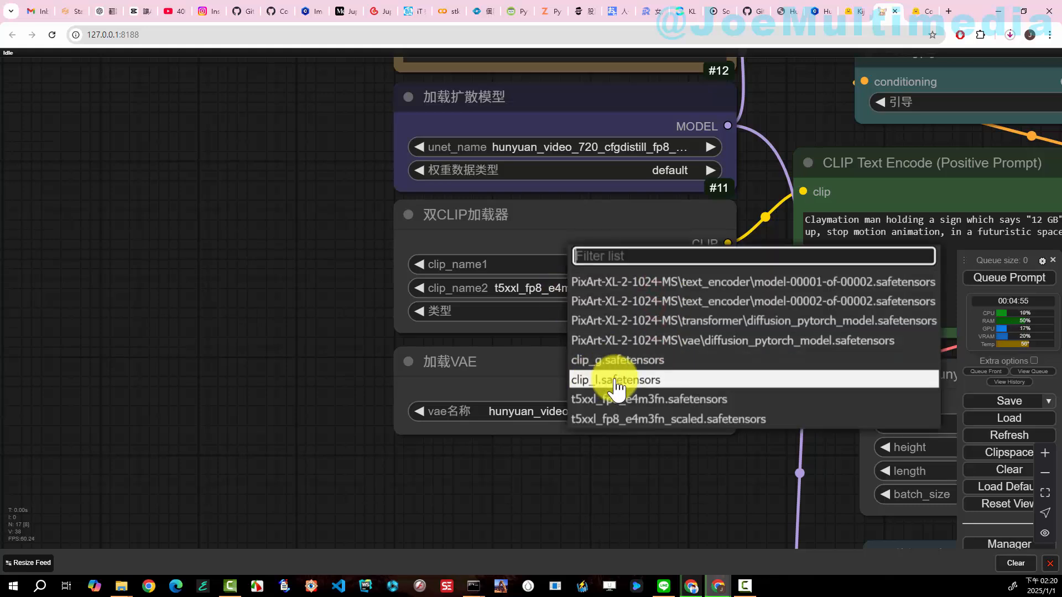
pyautogui.click(286, 362)
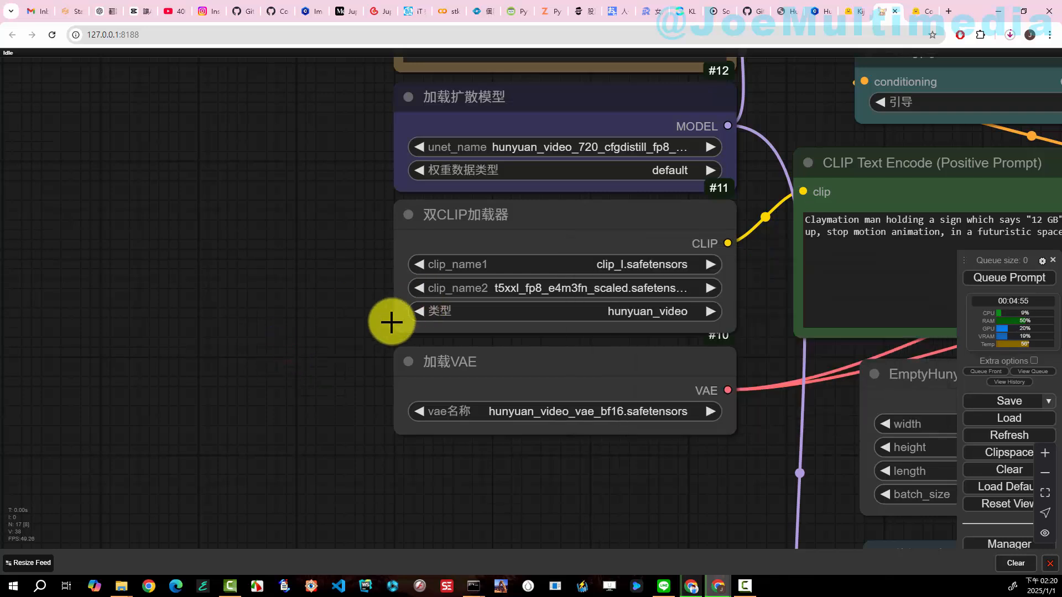
pyautogui.click(913, 12)
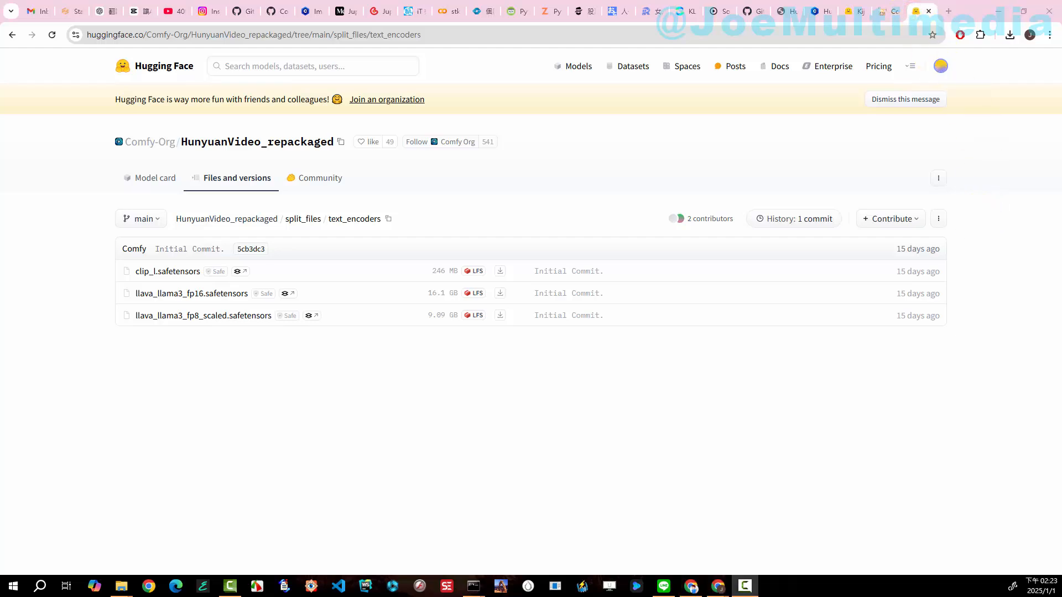
# Step: Paste the downloaded llava_llama3_fp8_scaled.safetensors into ComfyUI's models\text_encoders folder
pyautogui.moveTo(125, 587)
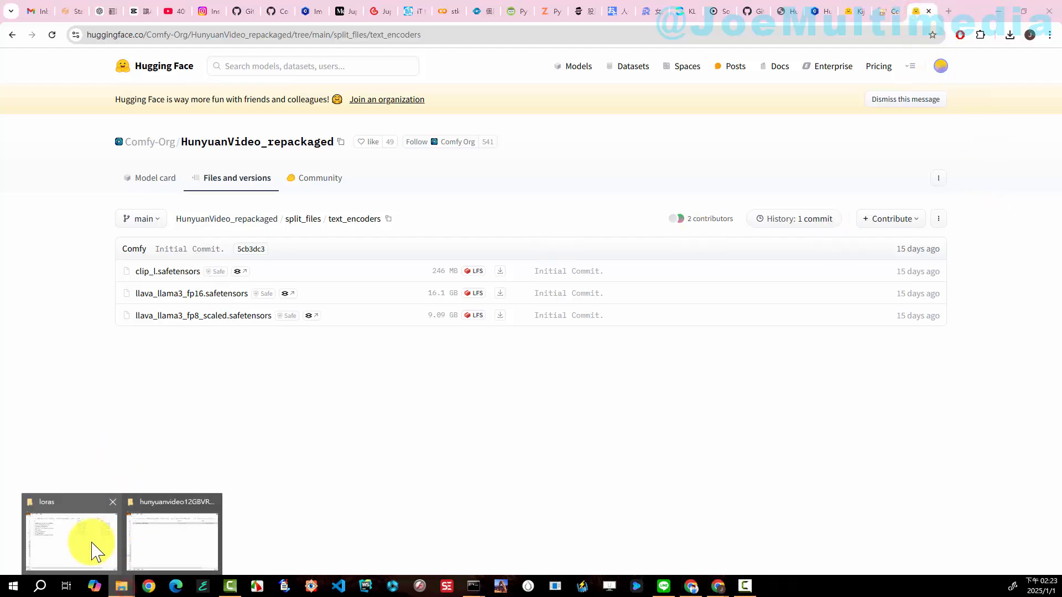
pyautogui.click(90, 550)
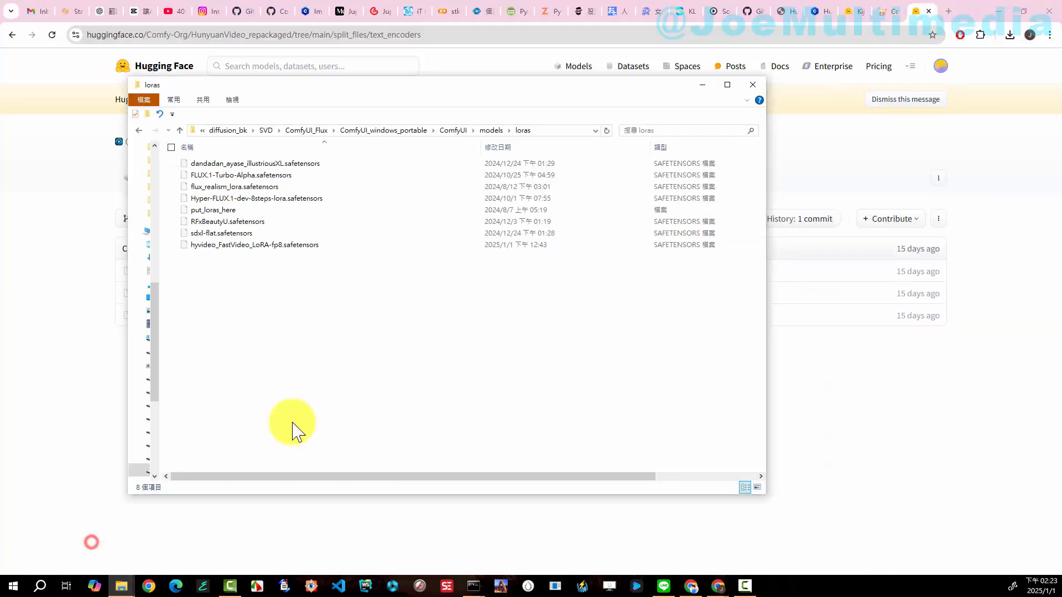
pyautogui.click(493, 131)
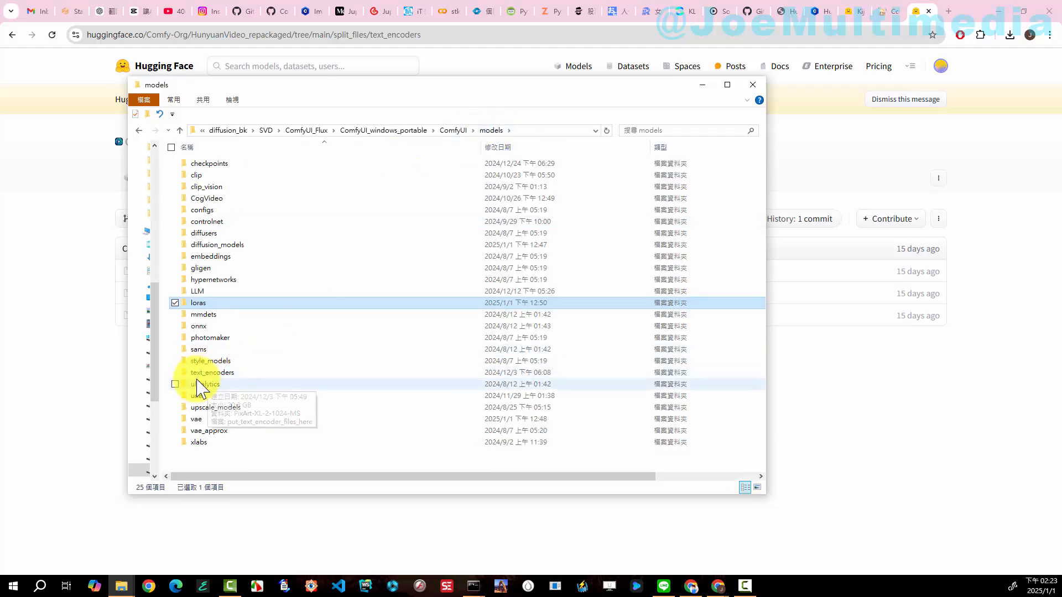
pyautogui.doubleClick(225, 374)
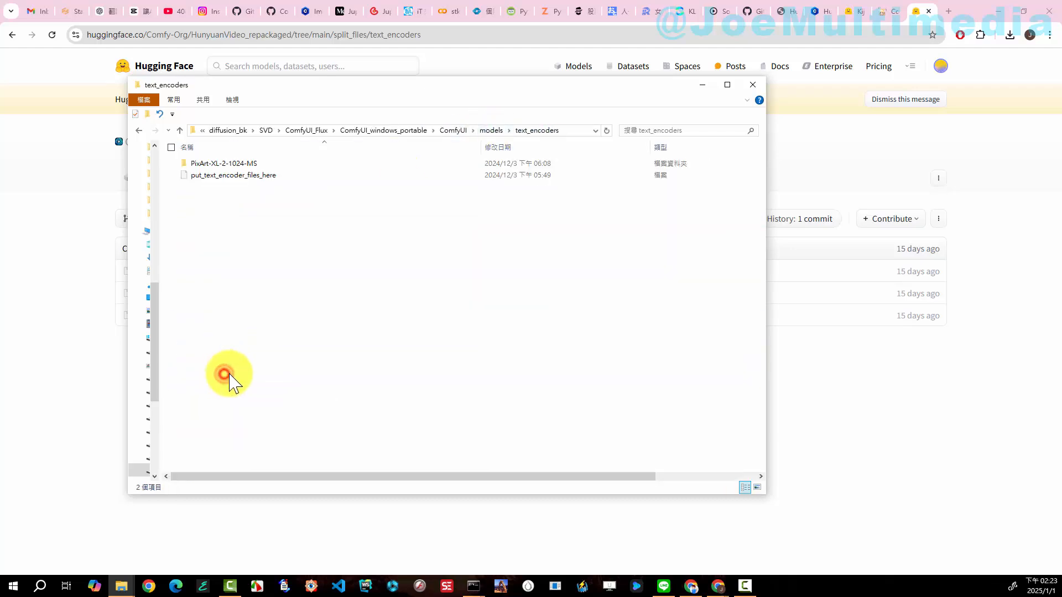
pyautogui.rightClick(343, 248)
pyautogui.click(374, 324)
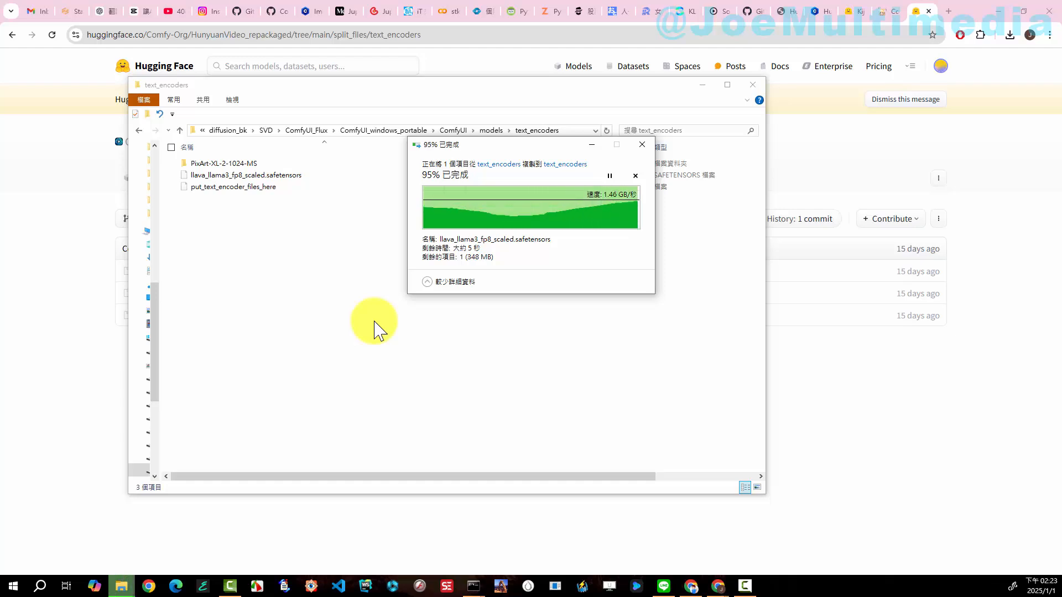
pyautogui.click(337, 300)
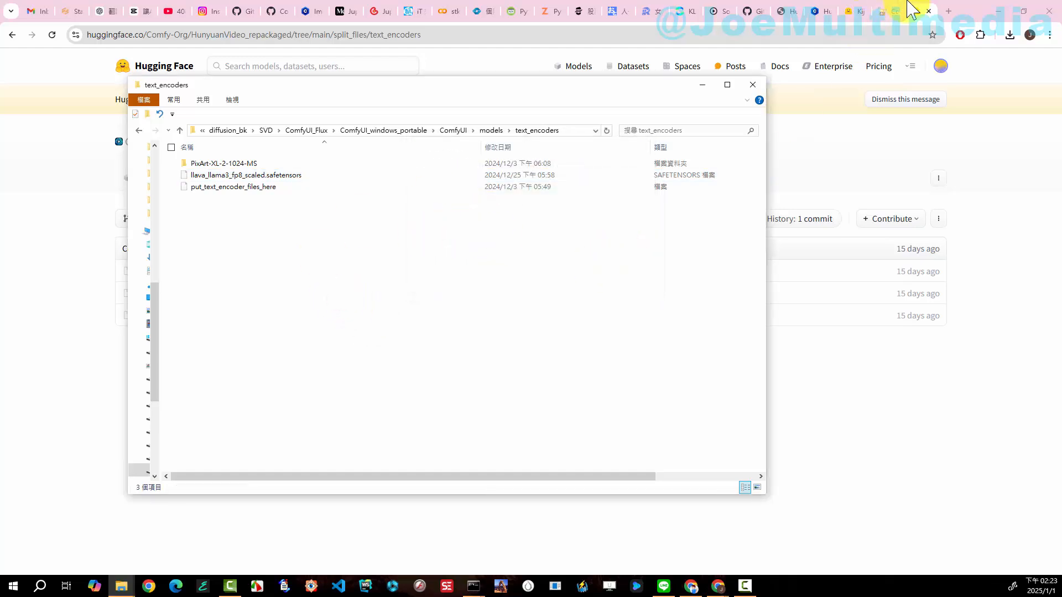
# Step: Refresh ComfyUI's node definitions and set the dual CLIP loader's clip_name2 to llava_llama3_fp8_scaled.safetensors
pyautogui.click(883, 13)
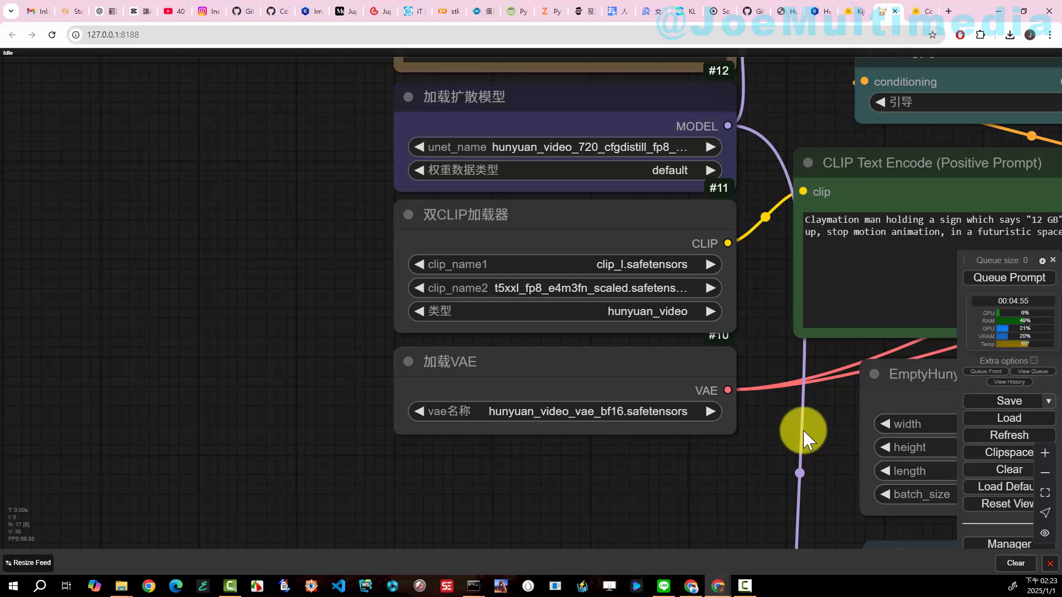
pyautogui.click(990, 436)
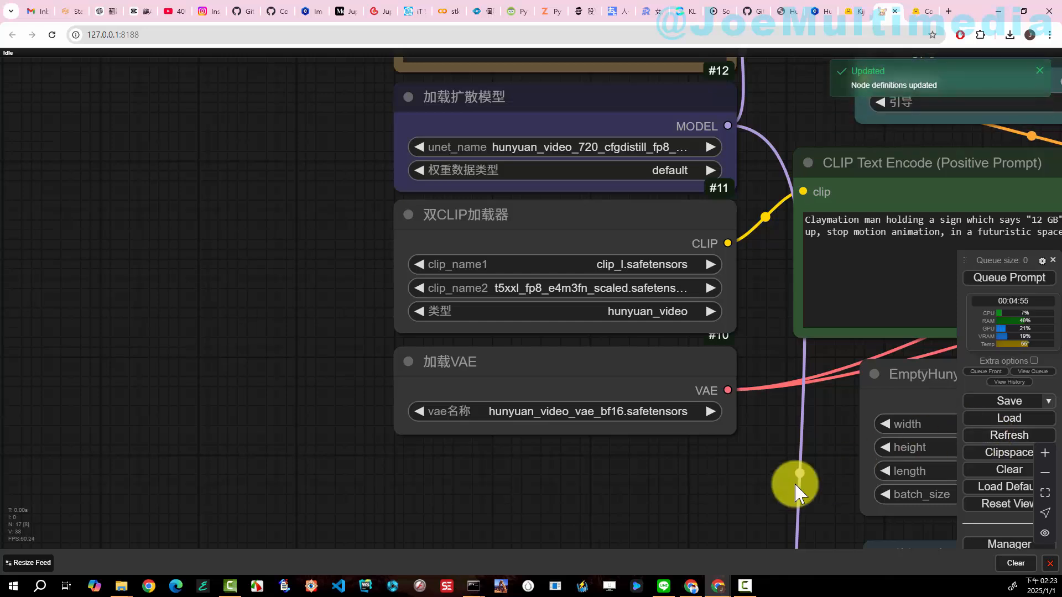
pyautogui.click(578, 290)
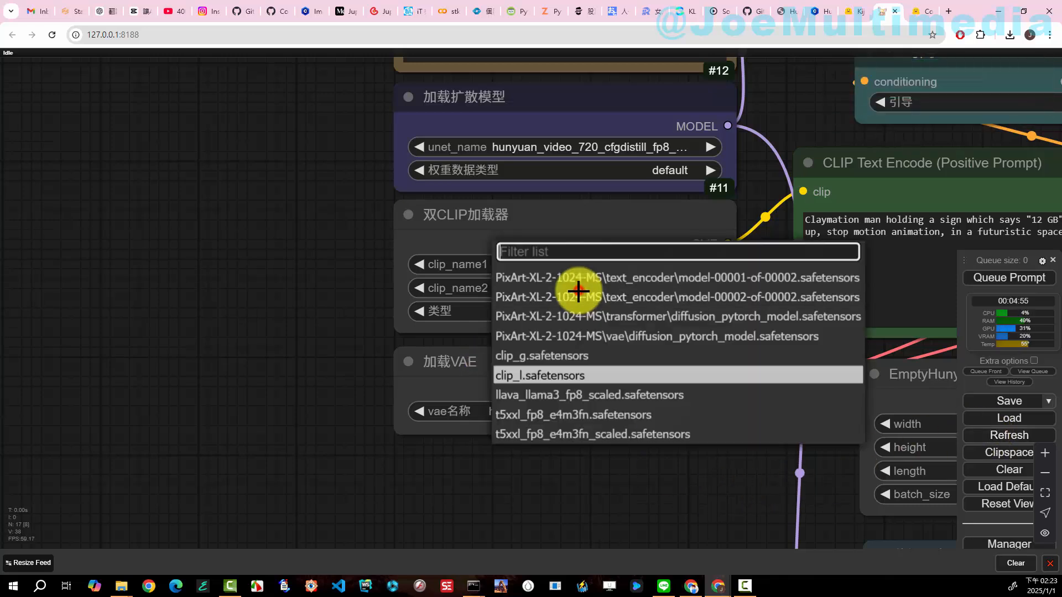
pyautogui.click(575, 396)
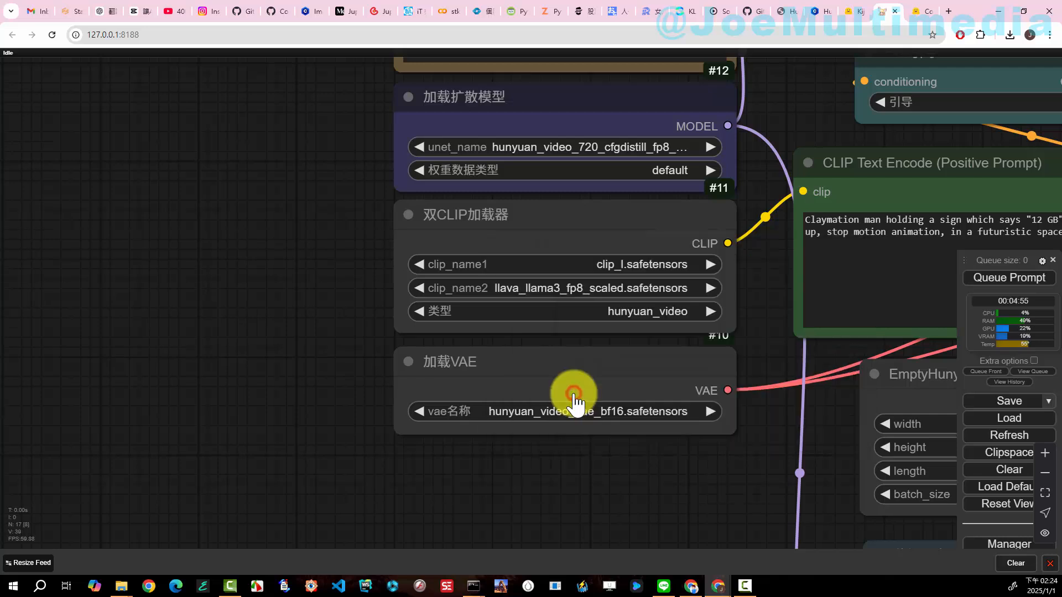
# Step: Queue the workflow with the llava text encoder and inspect the generated video in the Video Combine node
pyautogui.click(1002, 279)
pyautogui.scroll(-3, 742, 467)
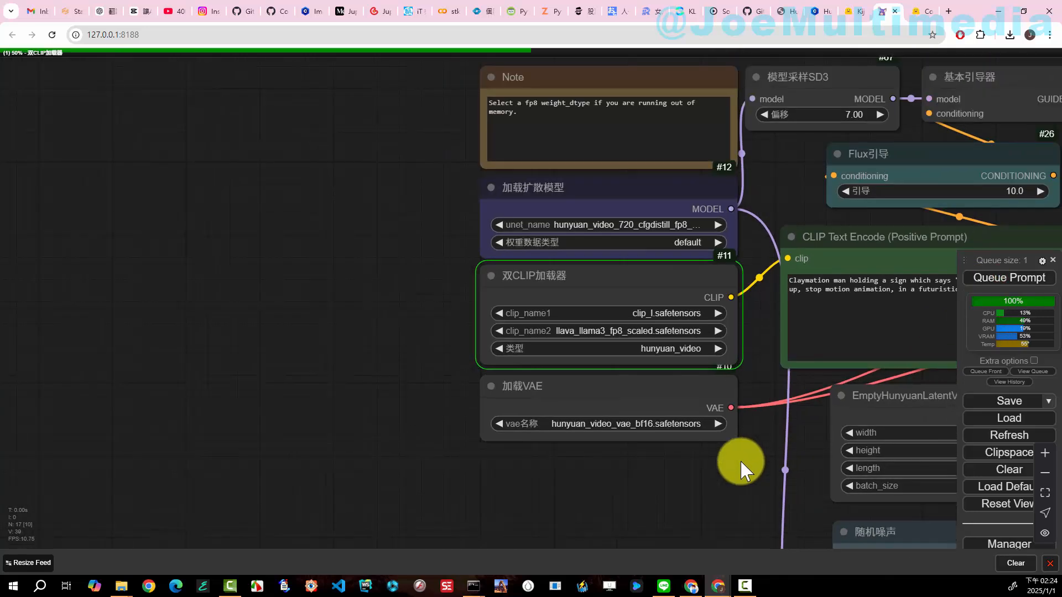
pyautogui.moveTo(742, 468); pyautogui.dragTo(546, 407)
pyautogui.scroll(-2, 825, 375)
pyautogui.moveTo(825, 374); pyautogui.dragTo(576, 339)
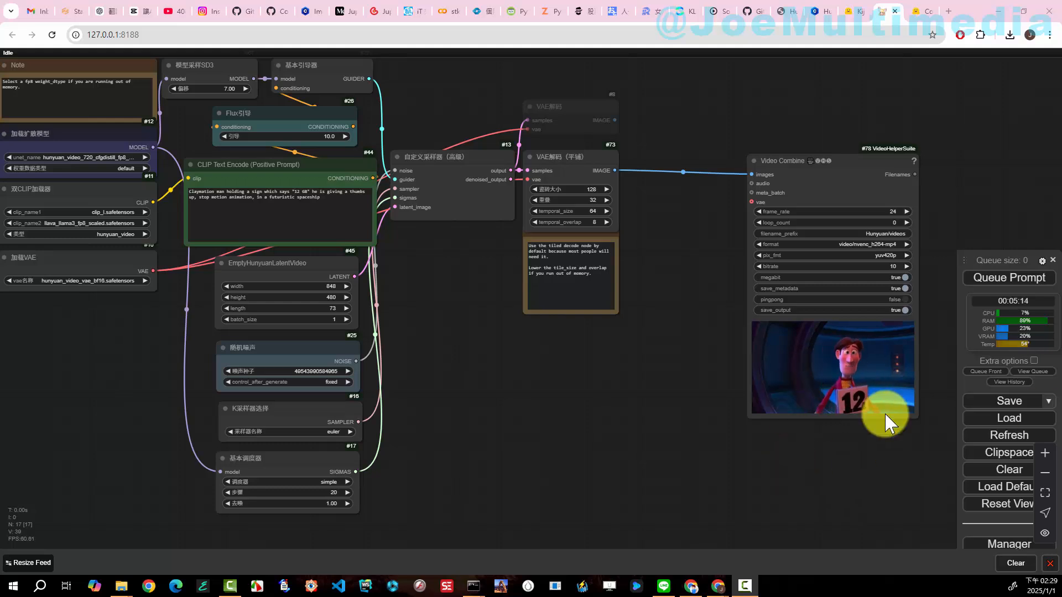
pyautogui.scroll(10, 885, 423)
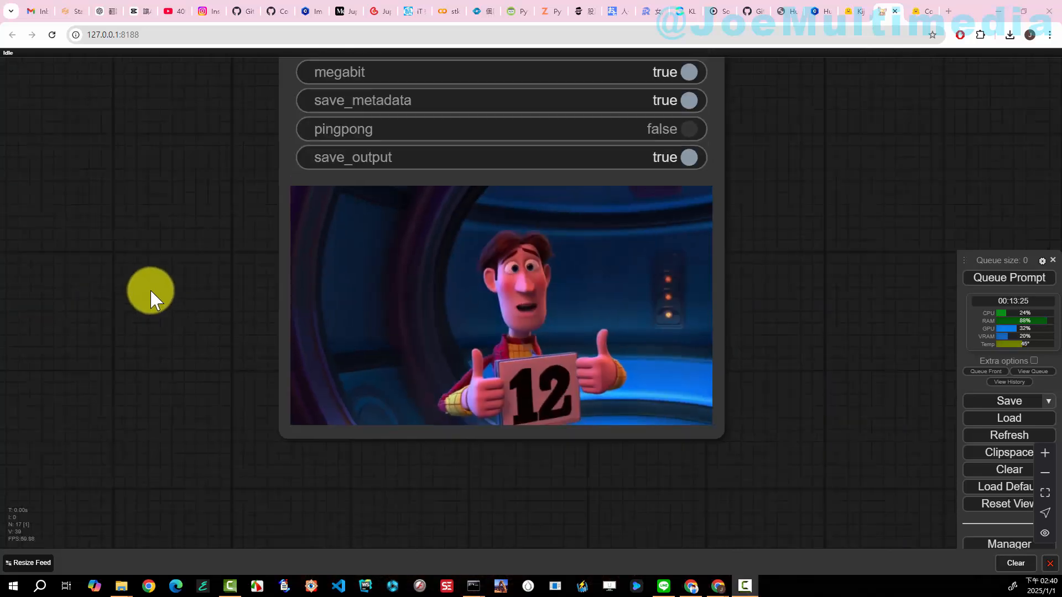
# Step: Add a core Load LoRA (加载LoRA) node to the workflow and place it below the VAE loader
pyautogui.moveTo(151, 299); pyautogui.dragTo(883, 365)
pyautogui.scroll(-3, 640, 325)
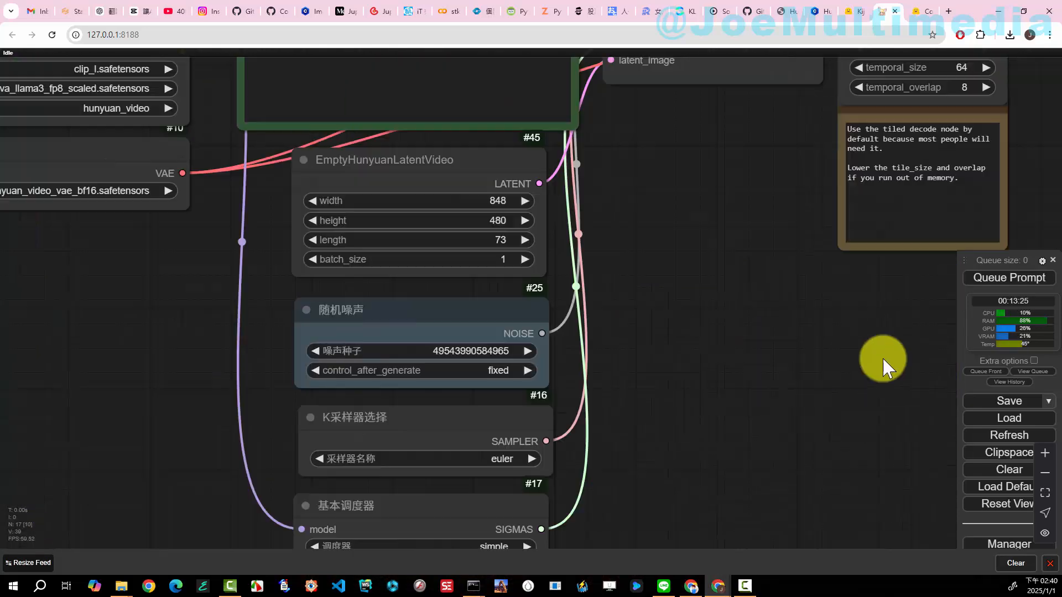
pyautogui.moveTo(111, 334); pyautogui.dragTo(543, 417)
pyautogui.scroll(1, 543, 417)
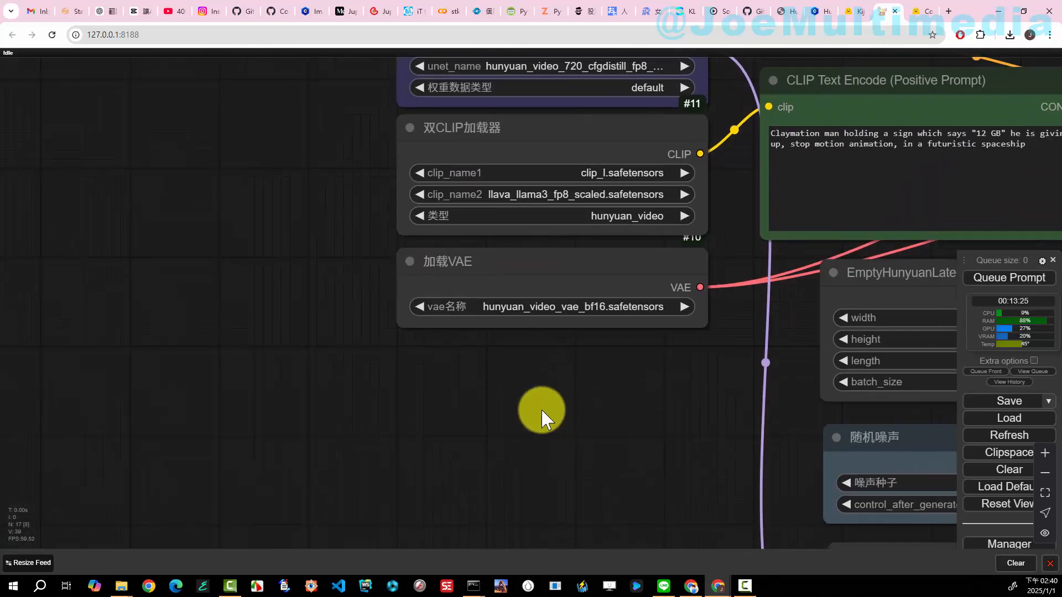
pyautogui.doubleClick(408, 362)
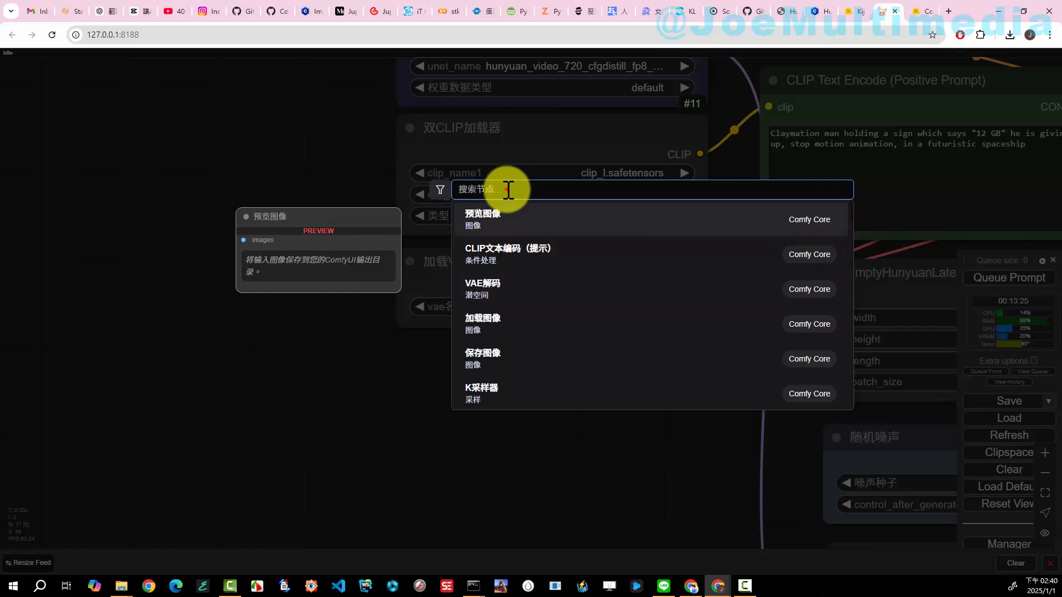
pyautogui.write('load')
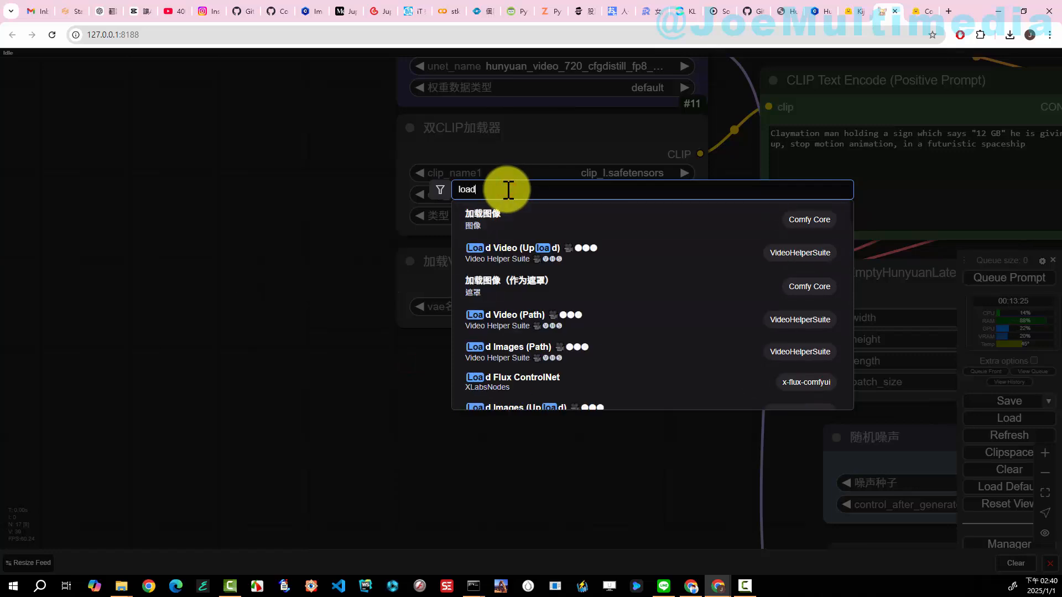
pyautogui.write(' lor')
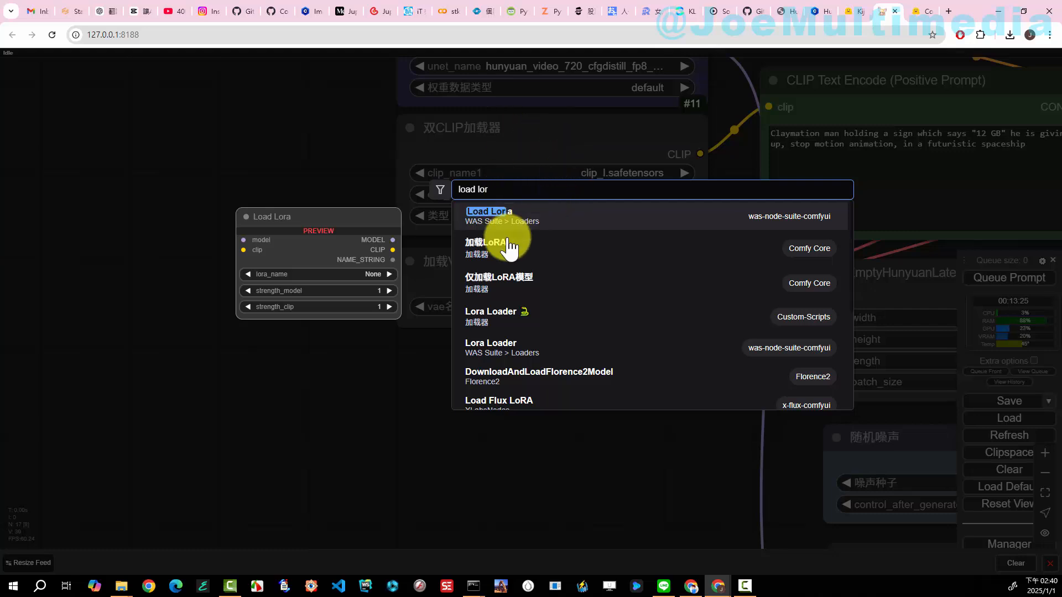
pyautogui.click(514, 260)
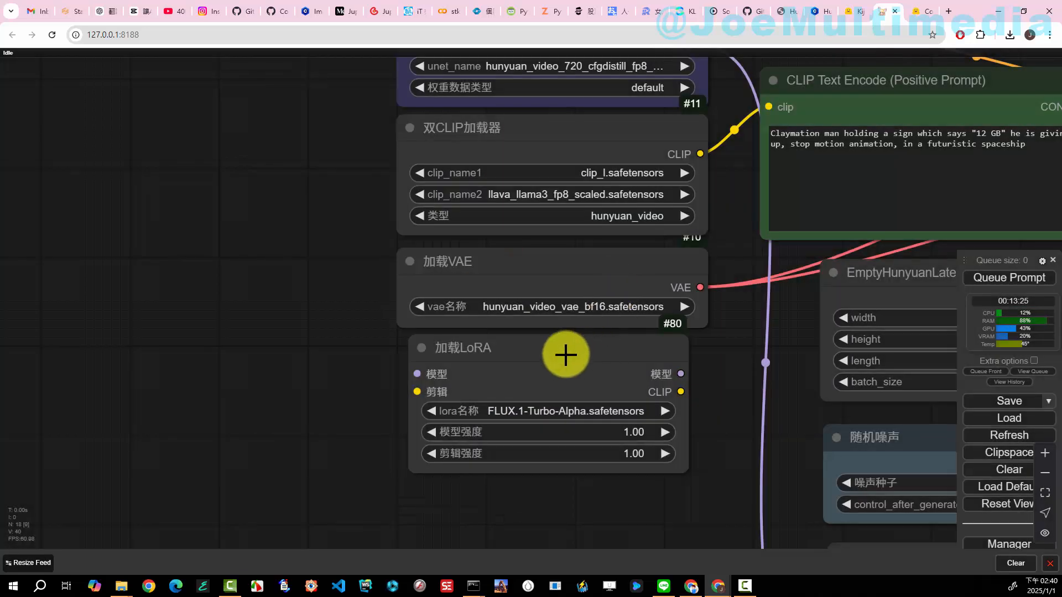
pyautogui.click(574, 372)
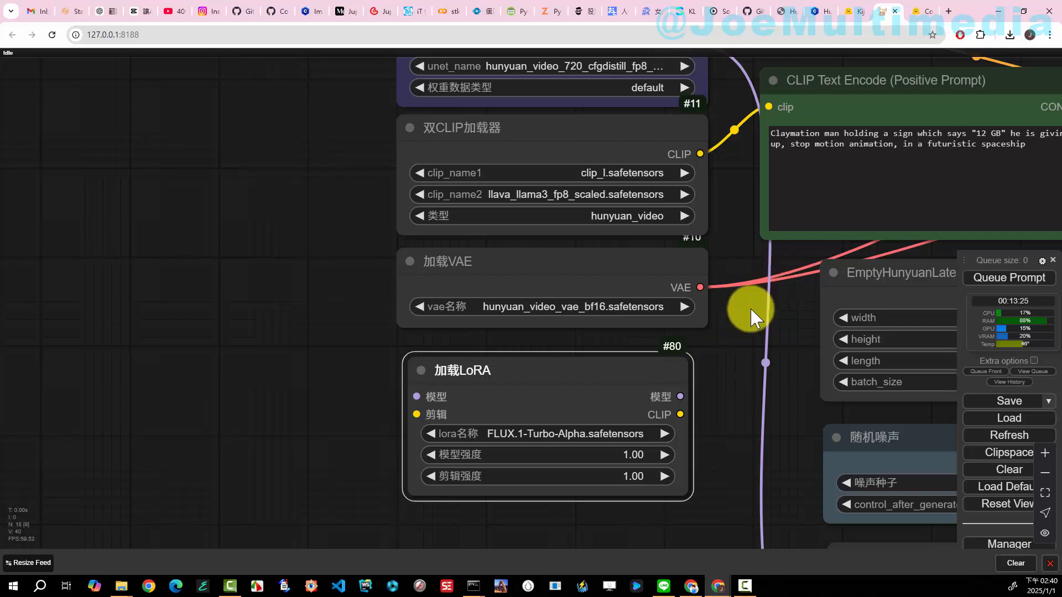
# Step: Route the diffusion model's output through the LoRA node into the SD3 model sampling node and the basic scheduler
pyautogui.scroll(-3, 741, 318)
pyautogui.click(701, 131)
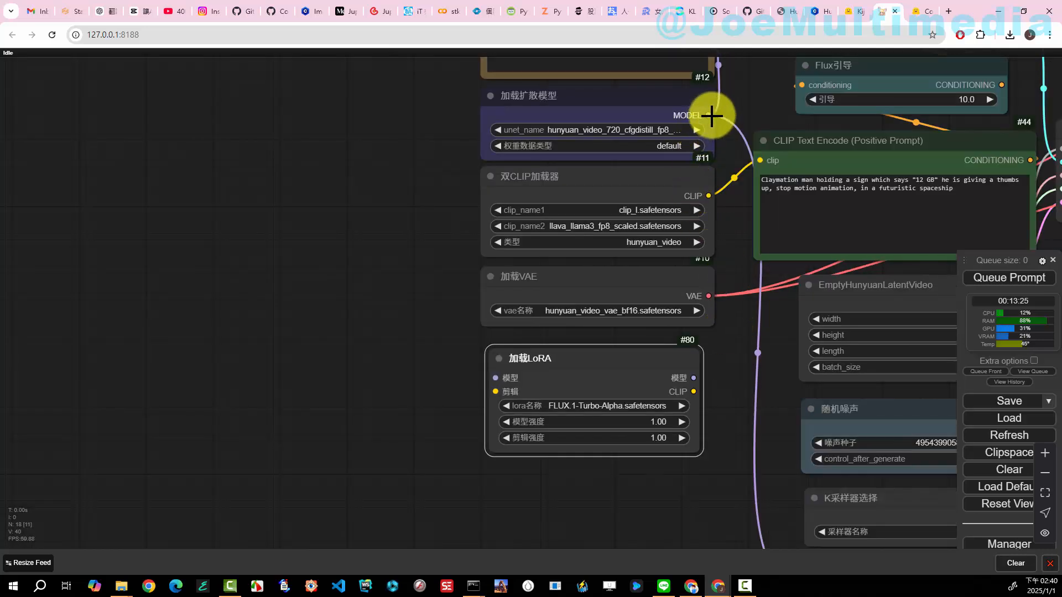
pyautogui.moveTo(712, 115); pyautogui.dragTo(496, 377)
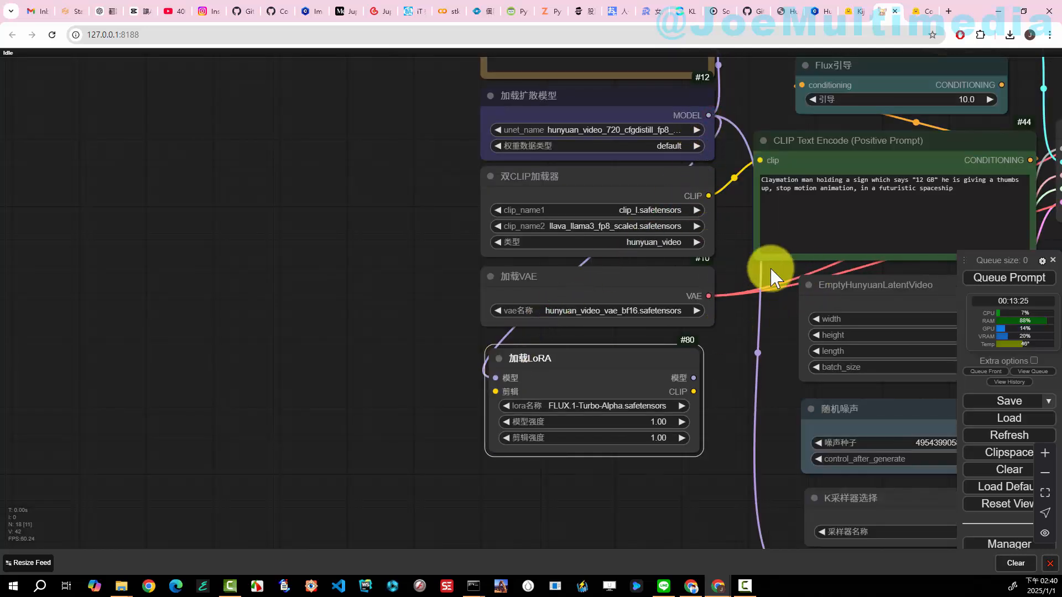
pyautogui.scroll(-3, 745, 280)
pyautogui.moveTo(741, 280); pyautogui.dragTo(707, 332)
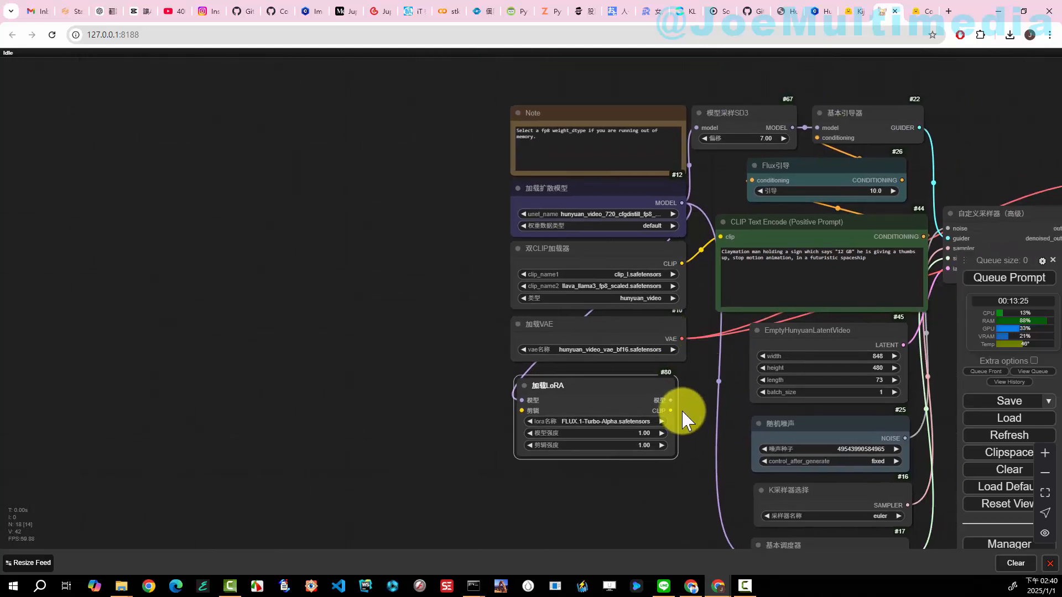
pyautogui.moveTo(687, 391); pyautogui.dragTo(670, 104)
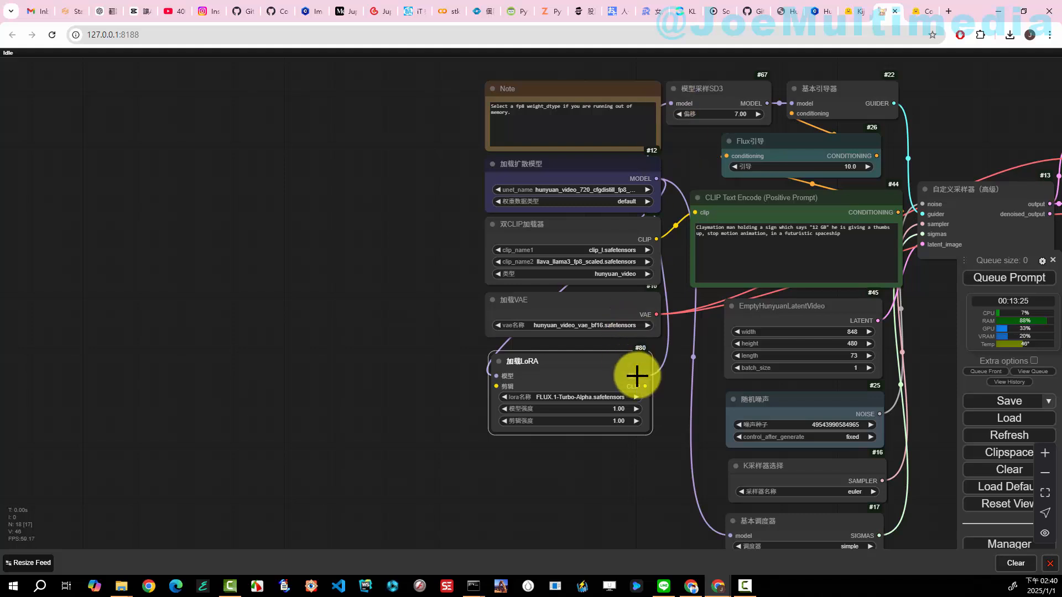
pyautogui.moveTo(637, 376); pyautogui.dragTo(731, 465)
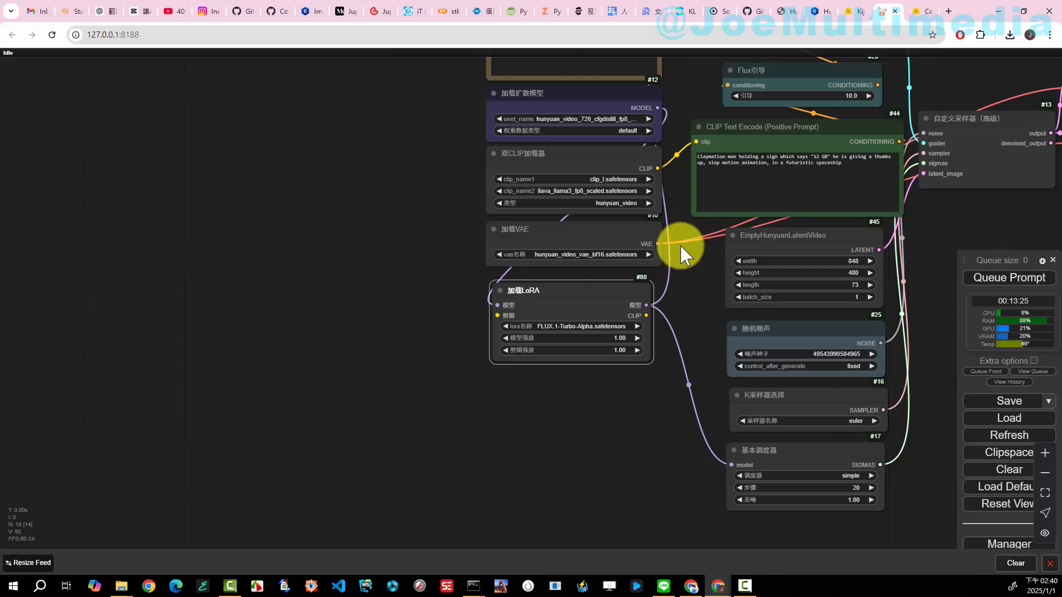
# Step: Route the dual CLIP loader through the LoRA node to the positive prompt and select hyvideo_FastVideo_LoRA-fp8.safetensors as its LoRA
pyautogui.moveTo(685, 244); pyautogui.dragTo(684, 274)
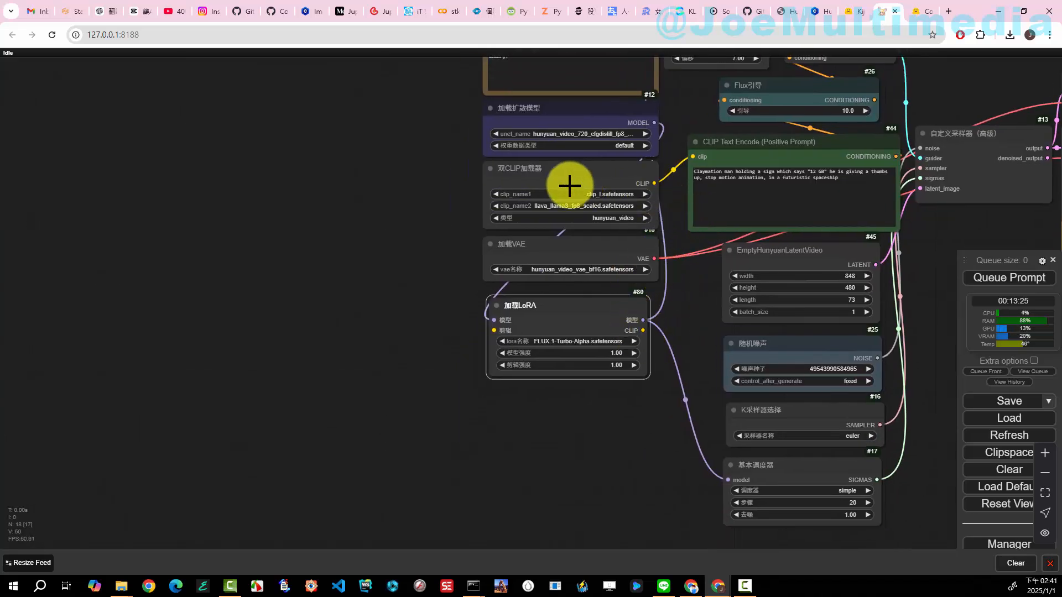
pyautogui.moveTo(654, 183); pyautogui.dragTo(693, 157)
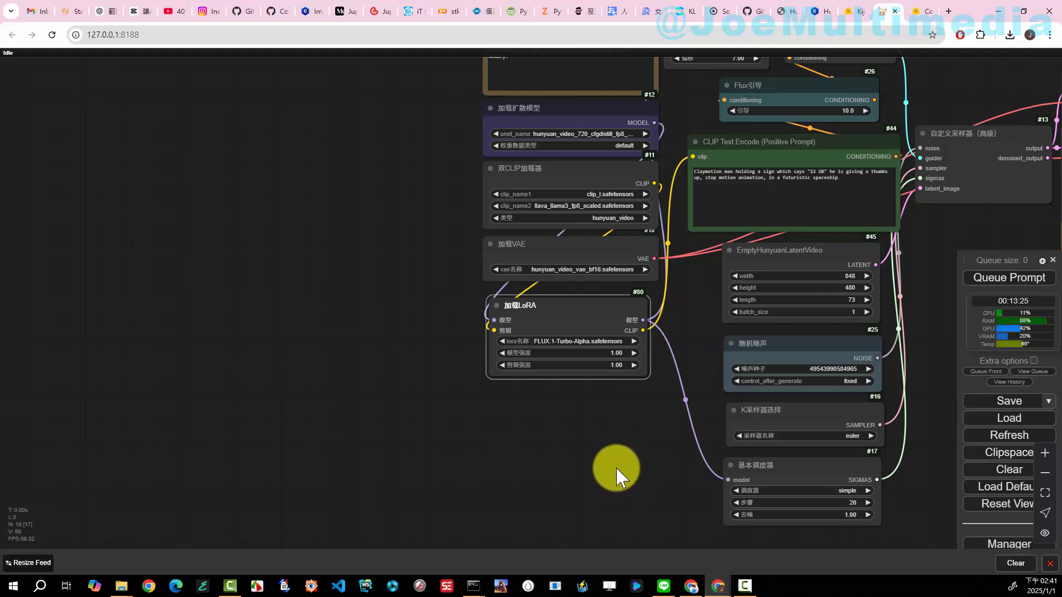
pyautogui.moveTo(617, 476); pyautogui.dragTo(679, 456)
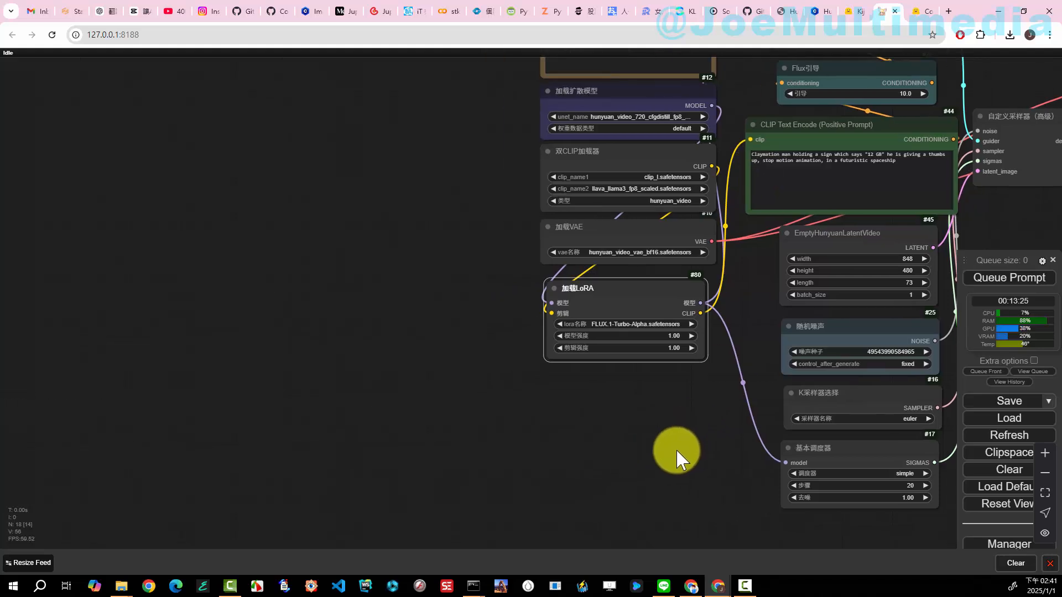
pyautogui.click(642, 327)
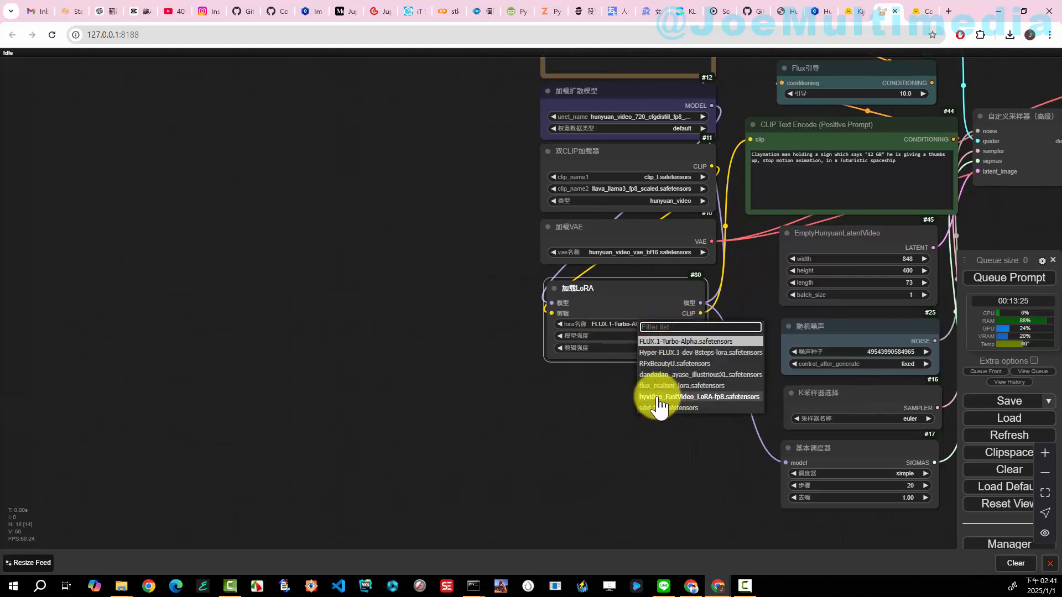
pyautogui.click(694, 398)
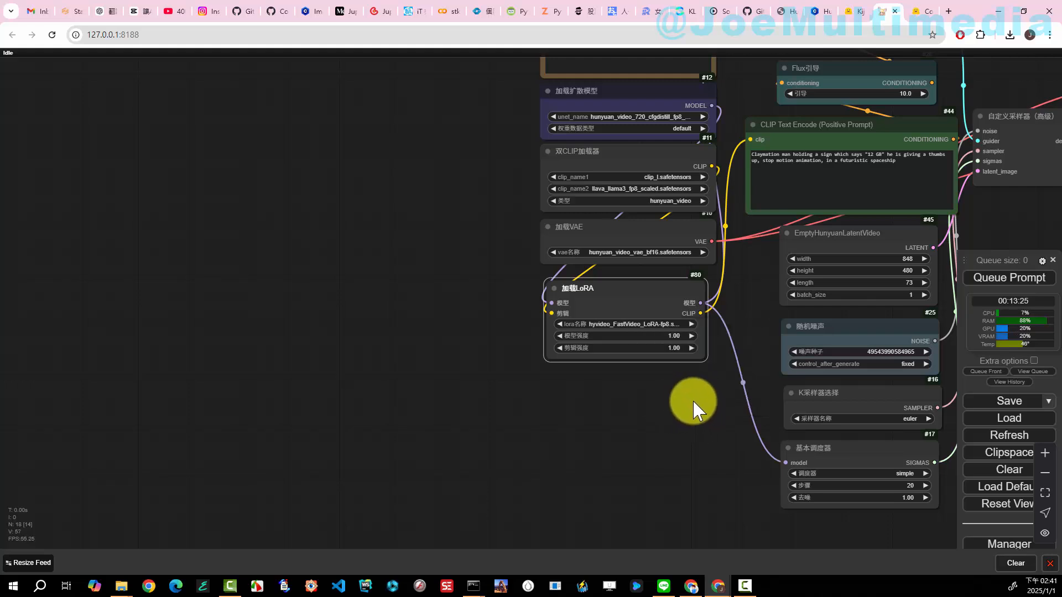
# Step: Set the basic scheduler's step count (步骤) to 10
pyautogui.moveTo(693, 409); pyautogui.dragTo(526, 372)
pyautogui.moveTo(813, 433); pyautogui.dragTo(754, 398)
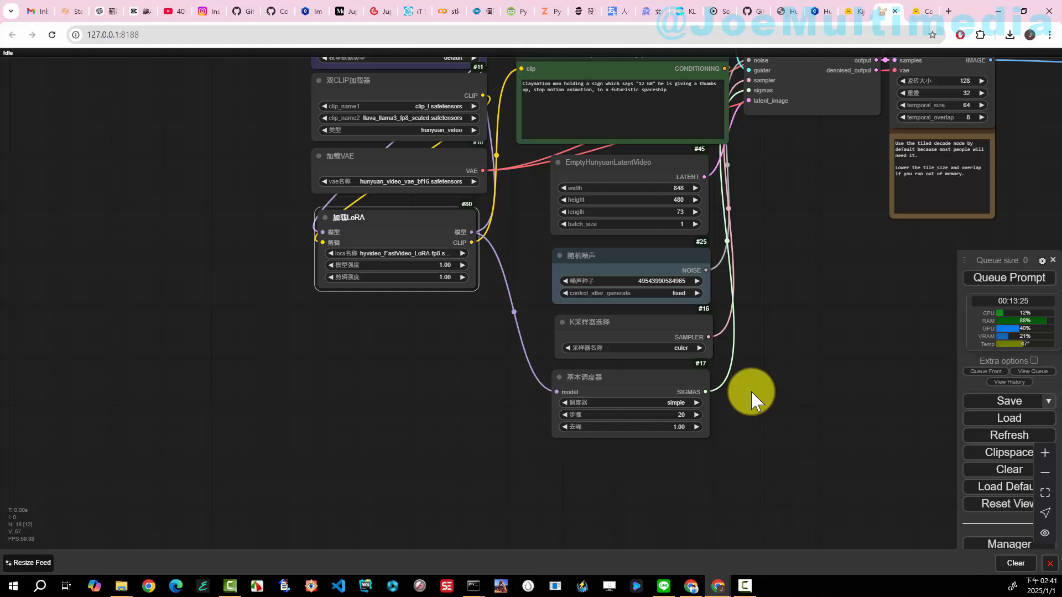
pyautogui.click(684, 414)
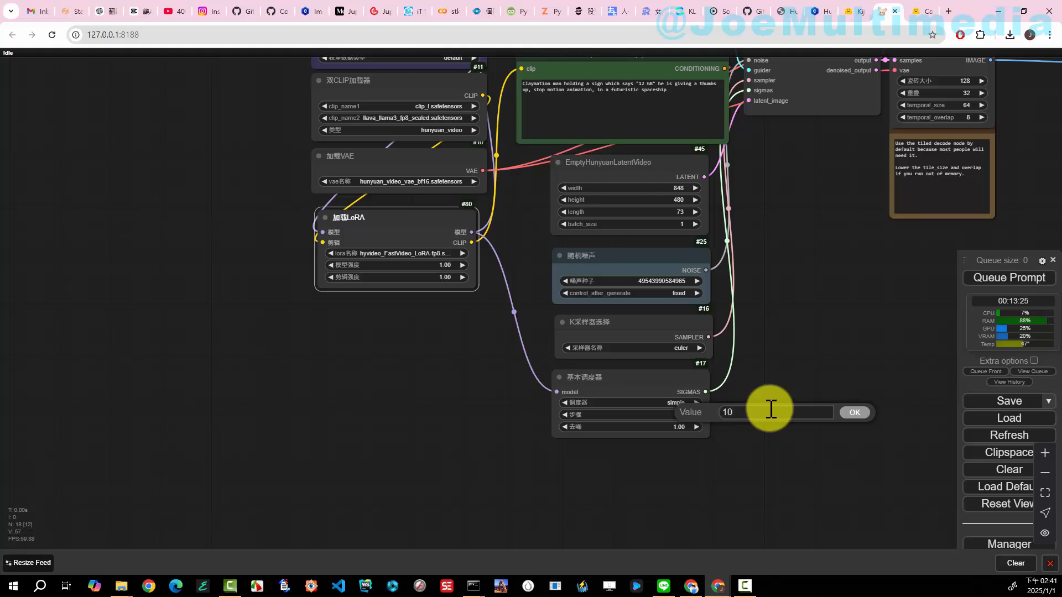
pyautogui.click(863, 411)
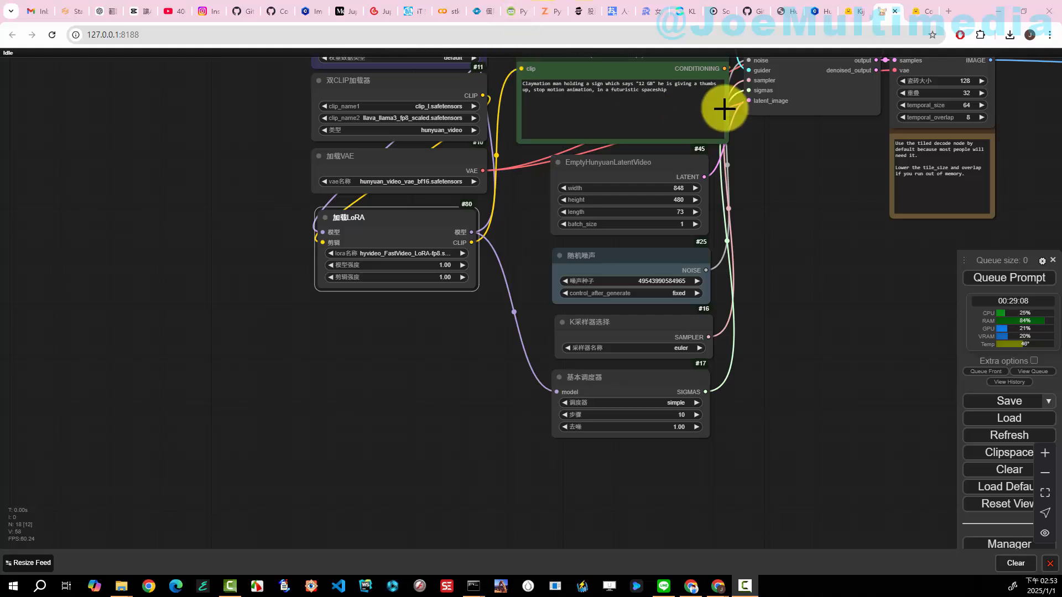
# Step: Replace the positive prompt with 'a asia young woman holding a sign which says "2025", in front of Taipei 101, where fireworks are being set off.'
pyautogui.moveTo(704, 95); pyautogui.dragTo(522, 79)
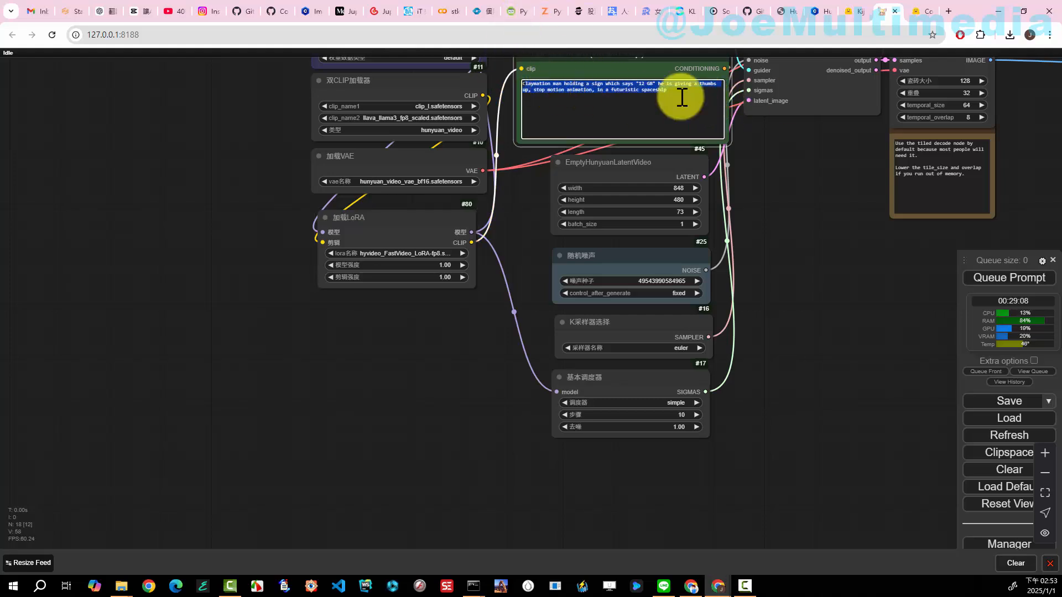
pyautogui.moveTo(669, 90); pyautogui.dragTo(529, 80)
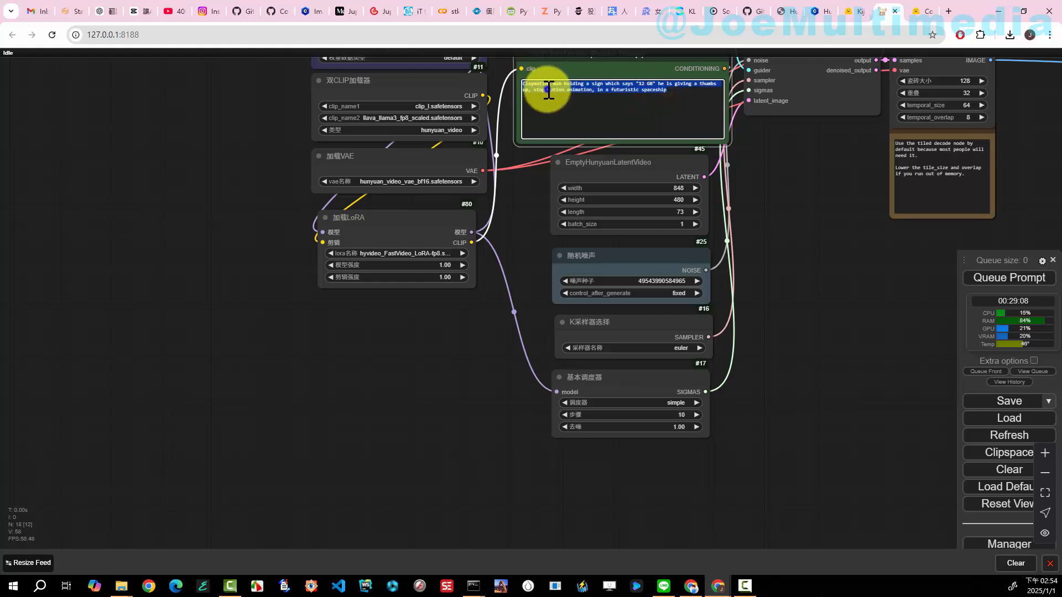
pyautogui.rightClick(521, 79)
pyautogui.click(582, 162)
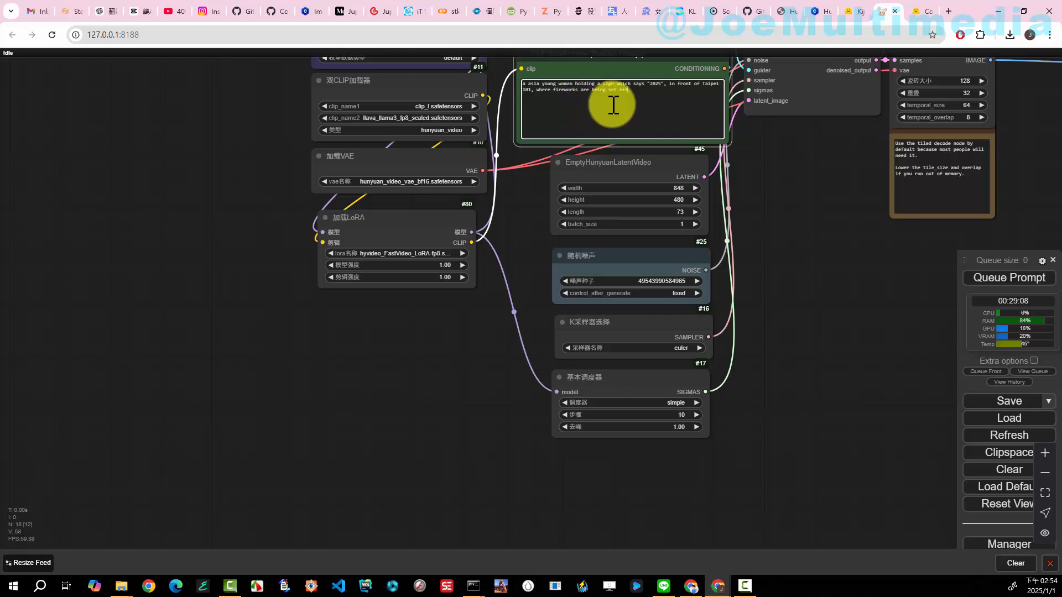
pyautogui.moveTo(616, 106); pyautogui.dragTo(637, 256)
pyautogui.scroll(7, 780, 280)
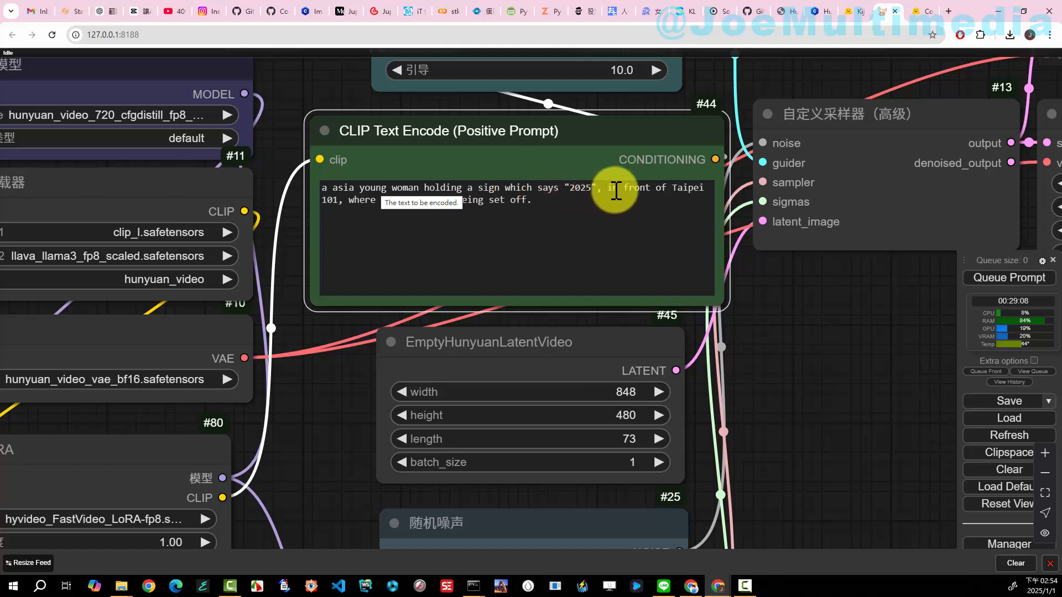
pyautogui.click(560, 206)
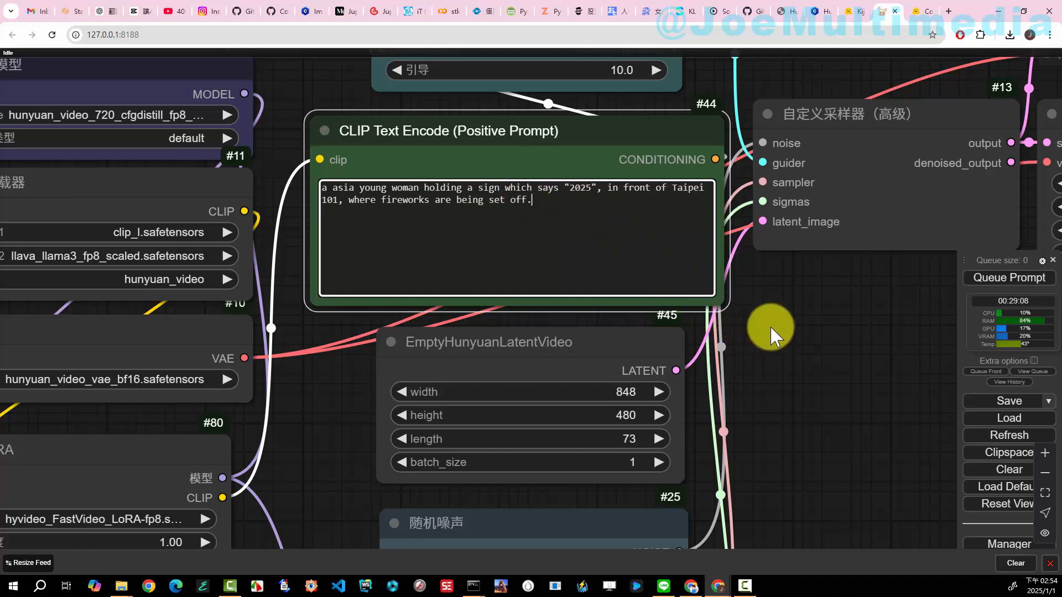
# Step: Queue the workflow to generate a video with the FastVideo LoRA and the Taipei 101 prompt
pyautogui.scroll(-3, 771, 329)
pyautogui.moveTo(814, 383); pyautogui.dragTo(687, 246)
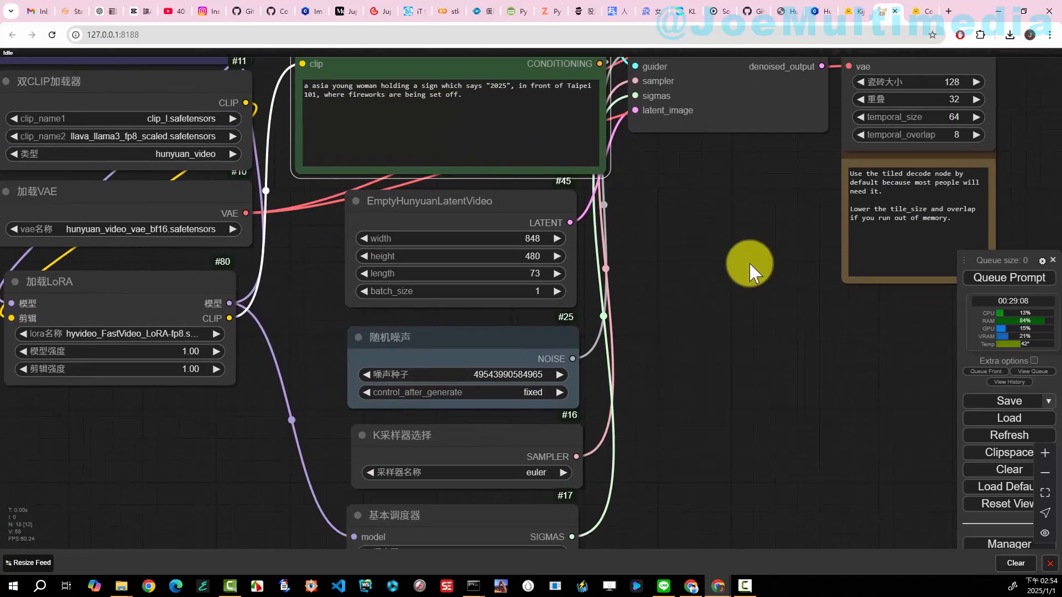
pyautogui.click(1002, 279)
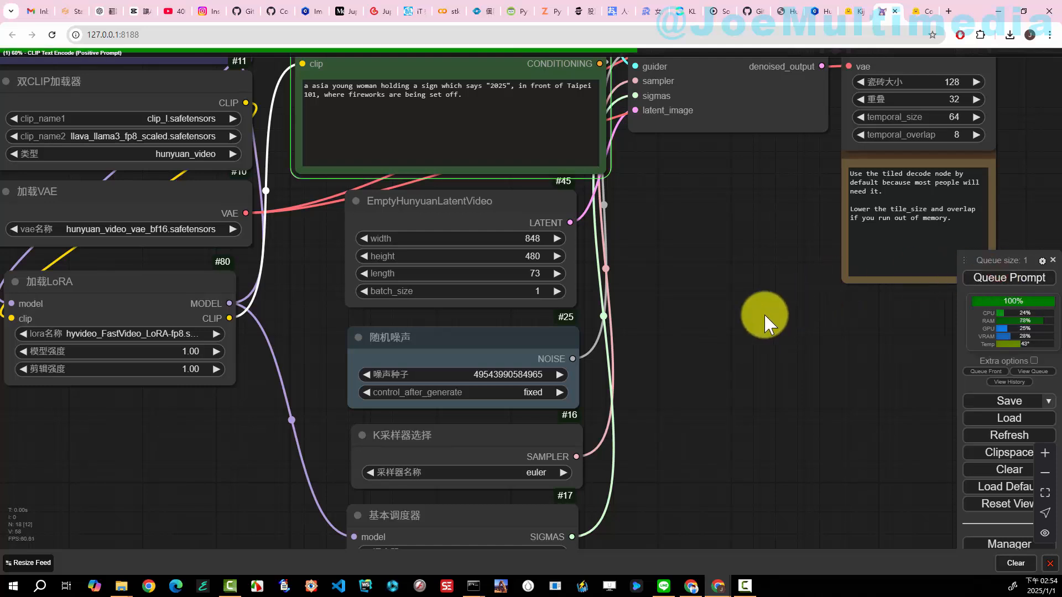
# Step: Inspect the generated Taipei 101 video up close in the Video Combine node
pyautogui.scroll(-5, 765, 324)
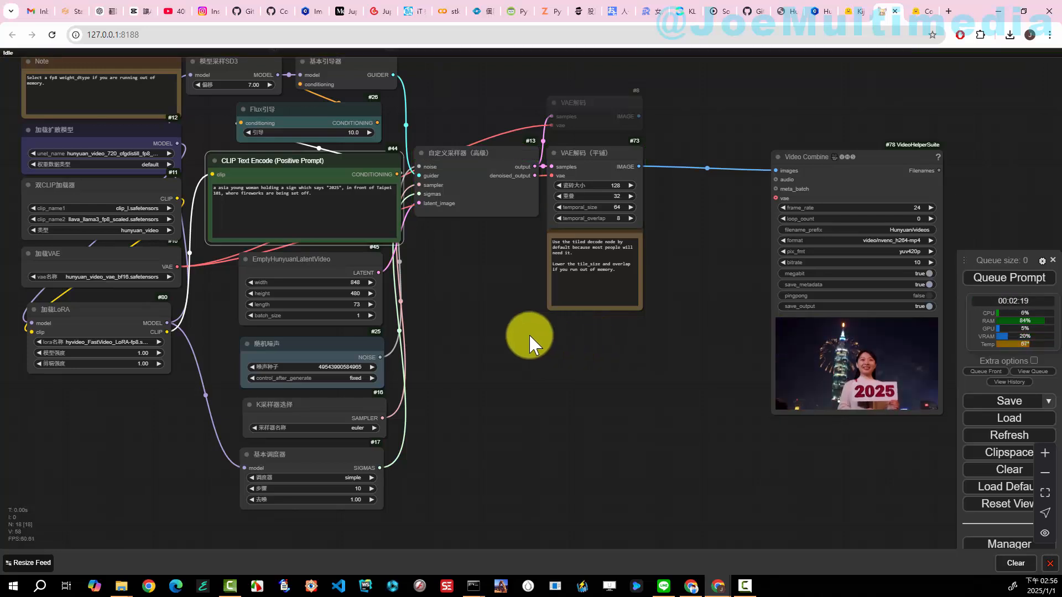
pyautogui.moveTo(683, 370); pyautogui.dragTo(337, 407)
pyautogui.scroll(-1, 527, 355)
pyautogui.scroll(15, 527, 365)
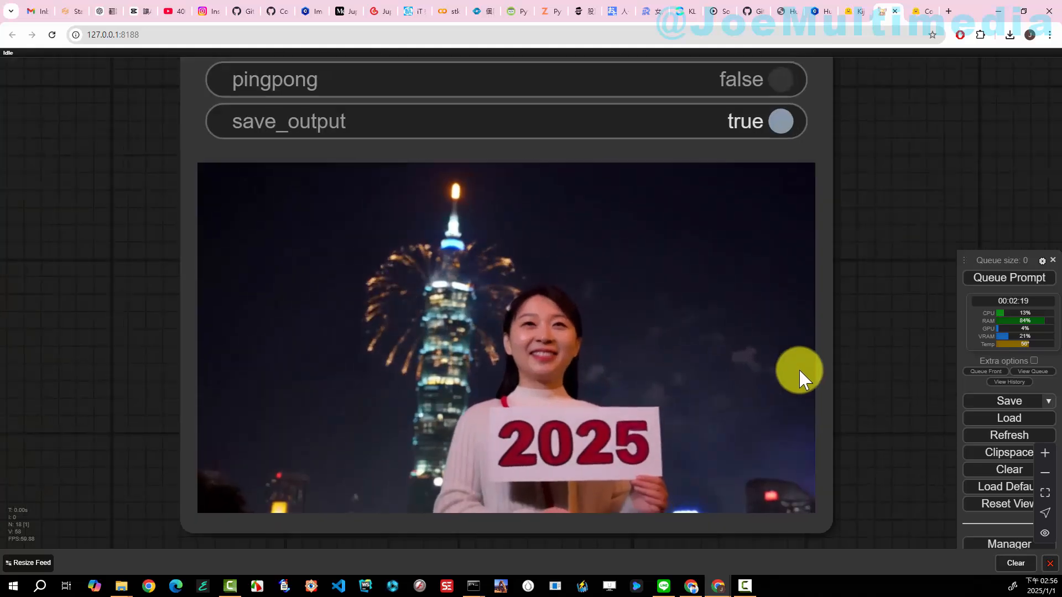
pyautogui.moveTo(800, 378); pyautogui.dragTo(823, 316)
pyautogui.scroll(3, 822, 318)
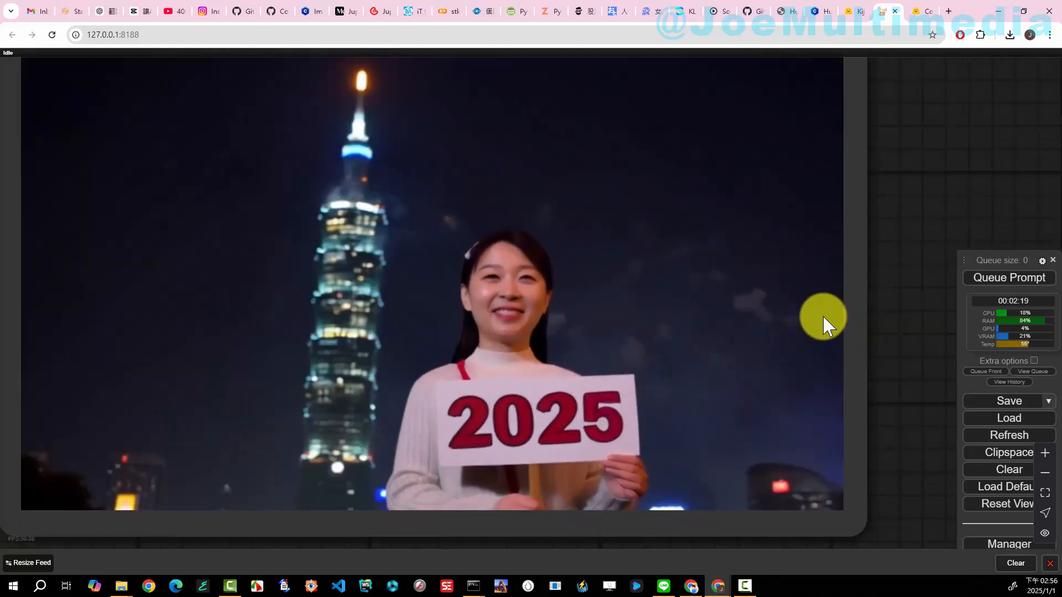
pyautogui.scroll(-1, 816, 320)
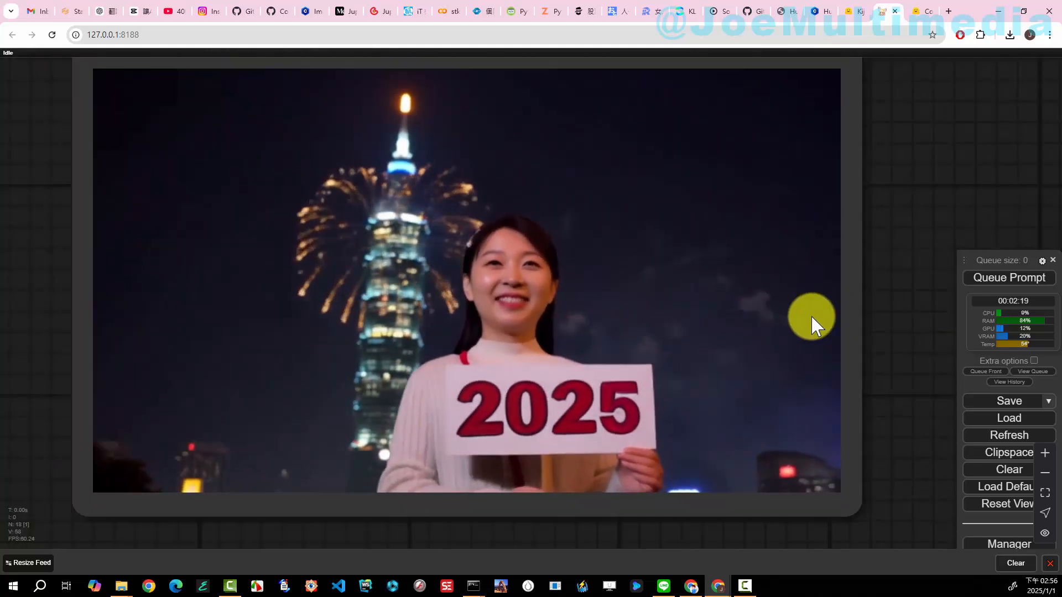